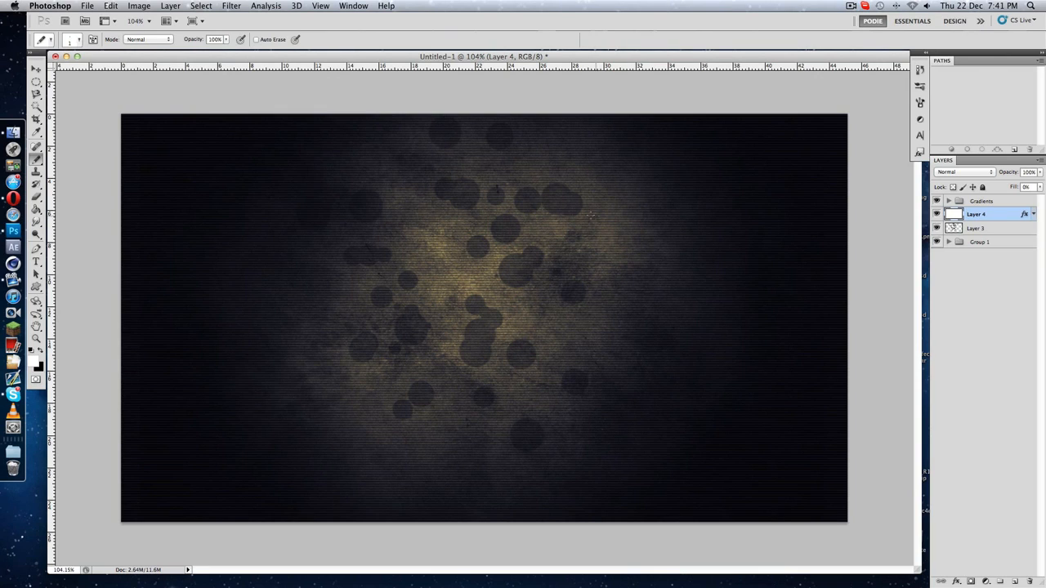
Step: Toggle the dark blotches layer's visibility off and back on to compare against the grunge background
{"action": "left_click", "coordinate": [937, 228]}
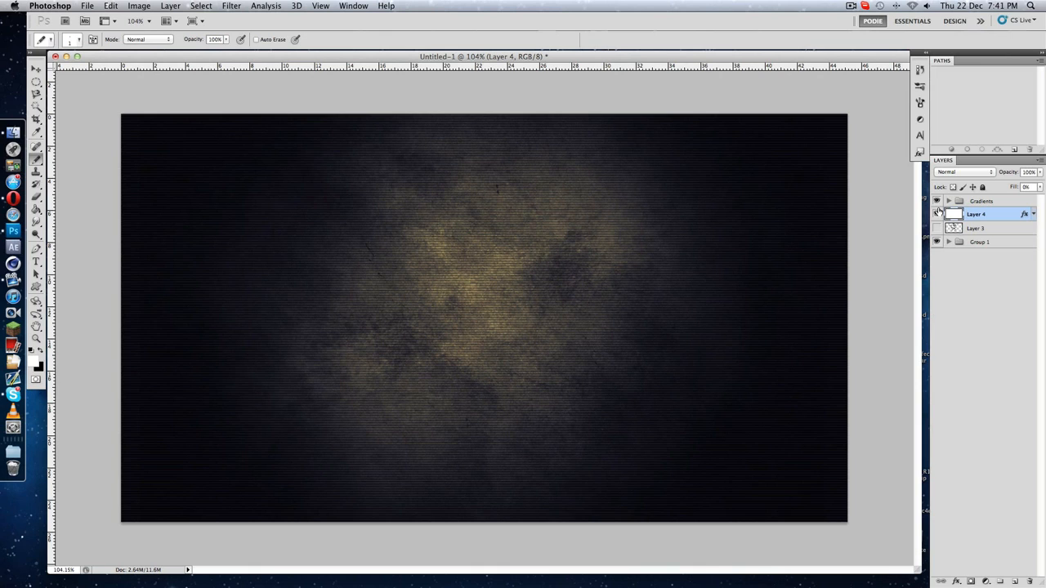
{"action": "left_click", "coordinate": [936, 228]}
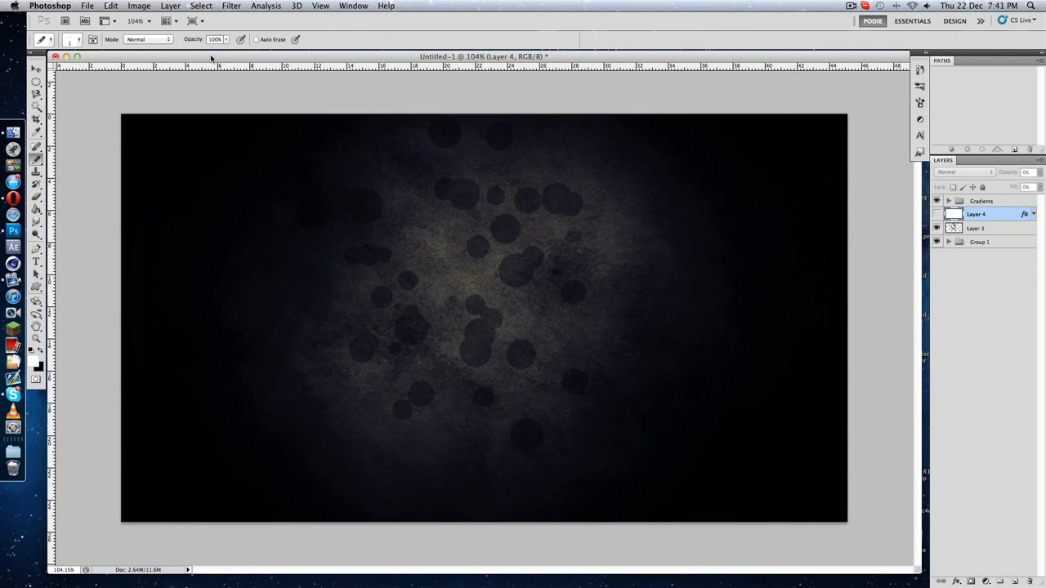
{"action": "left_click", "coordinate": [87, 6]}
Step: Create a new 1×2 pixel document and zoom in on the tiny canvas
{"action": "left_click", "coordinate": [96, 19]}
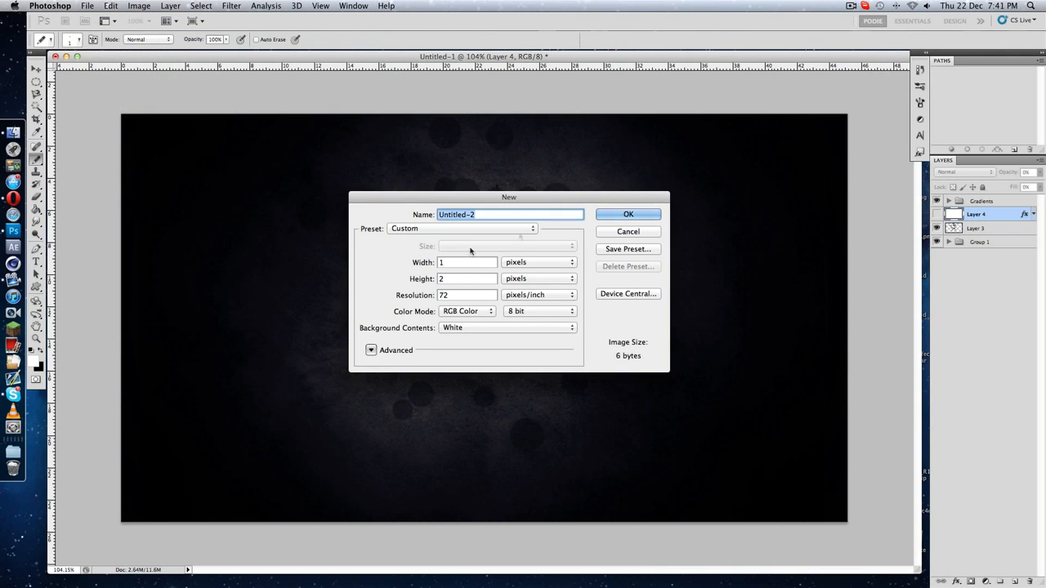
{"action": "left_click", "coordinate": [628, 214]}
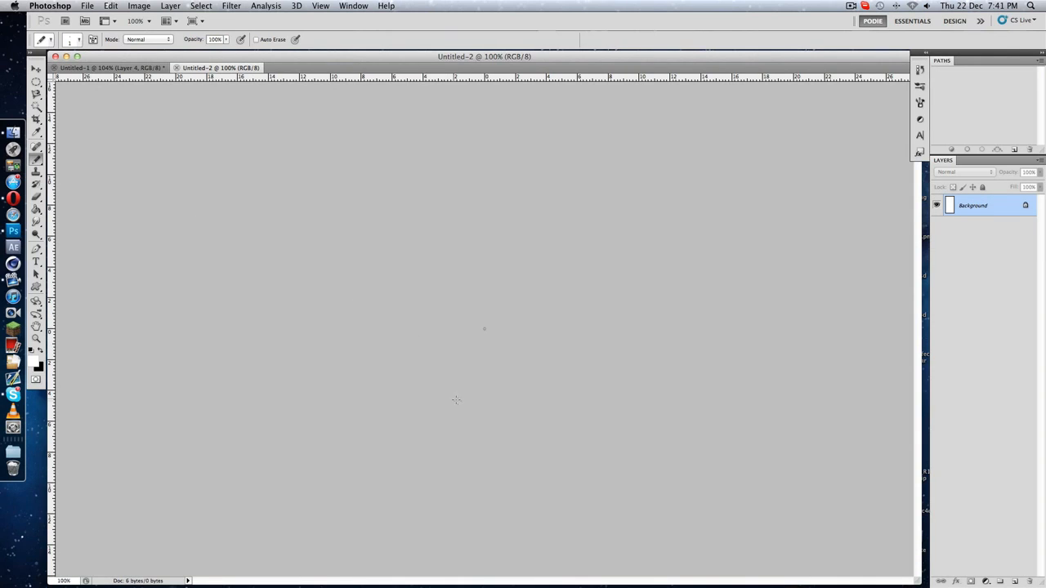
{"action": "key", "text": "super+0"}
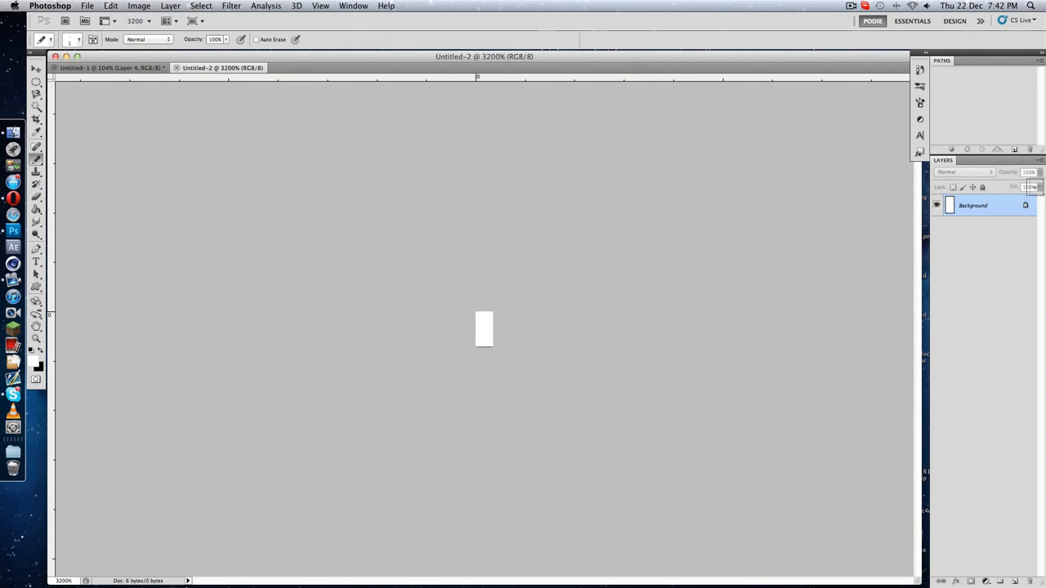
Step: Convert the Background to Layer 0, add an empty layer and delete Layer 0 for a transparent canvas
{"action": "double_click", "coordinate": [972, 205]}
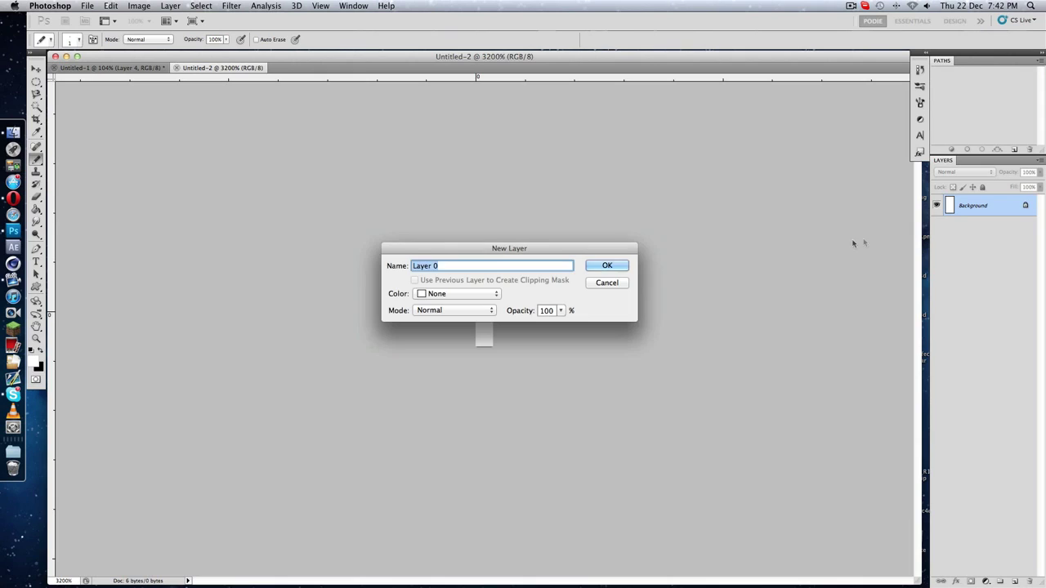
{"action": "left_click", "coordinate": [607, 268]}
{"action": "left_click", "coordinate": [1015, 582]}
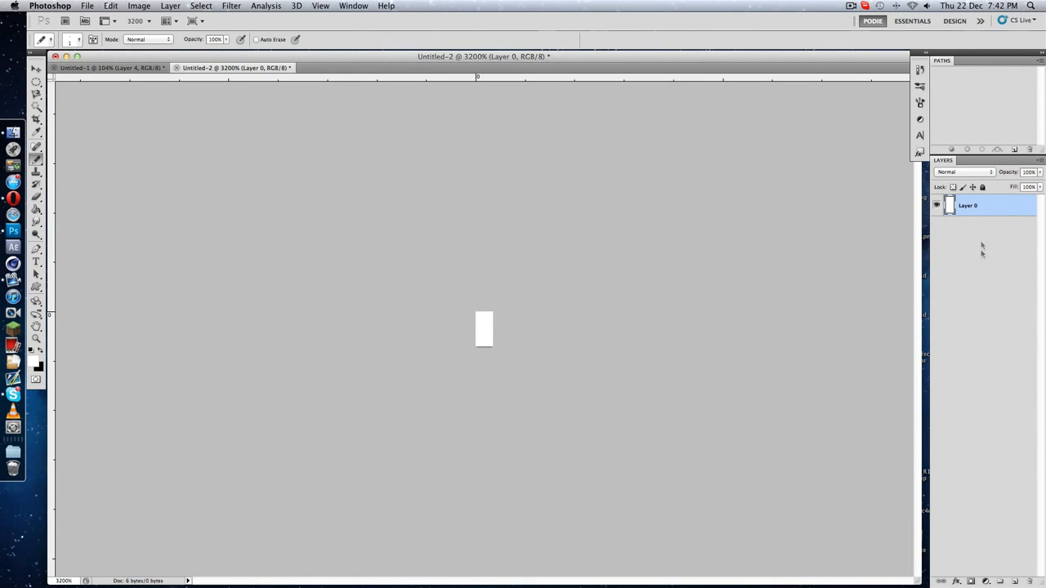
{"action": "left_click", "coordinate": [1015, 582]}
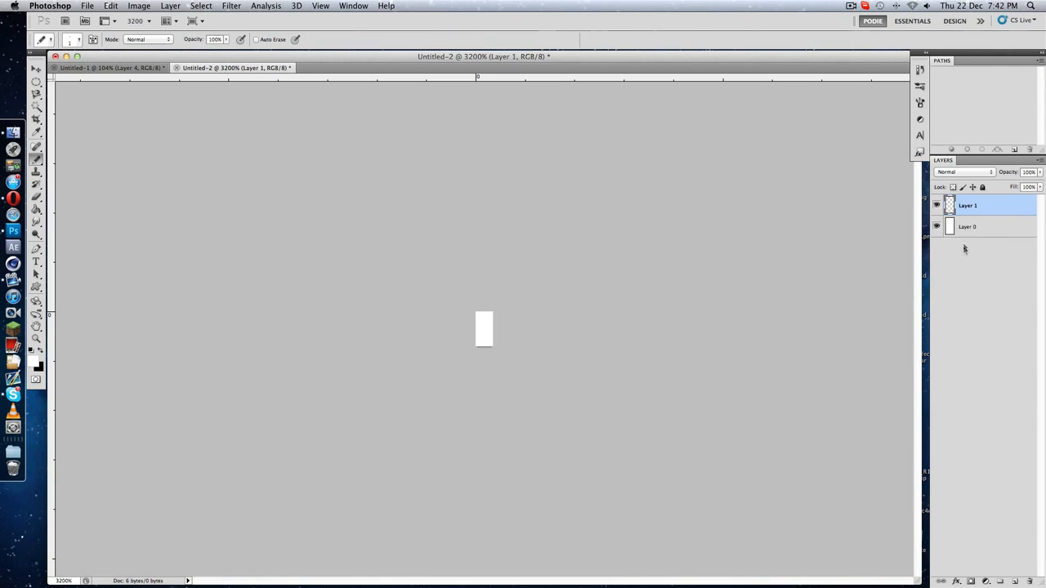
{"action": "left_click", "coordinate": [984, 234]}
{"action": "key", "text": "Delete"}
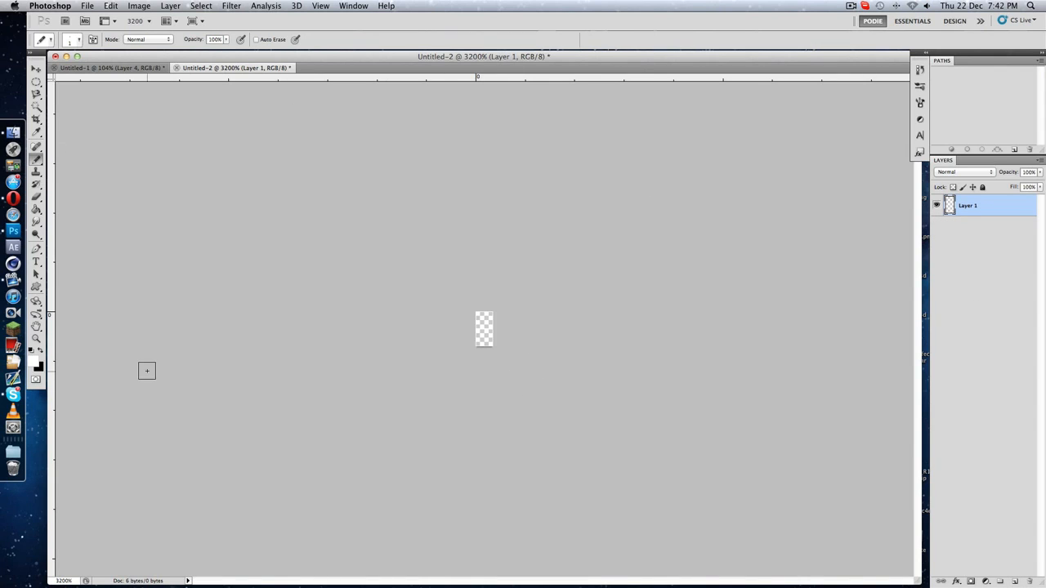
Step: Paint the lower pixel white with the hard-edged Pencil
{"action": "right_click", "coordinate": [37, 162]}
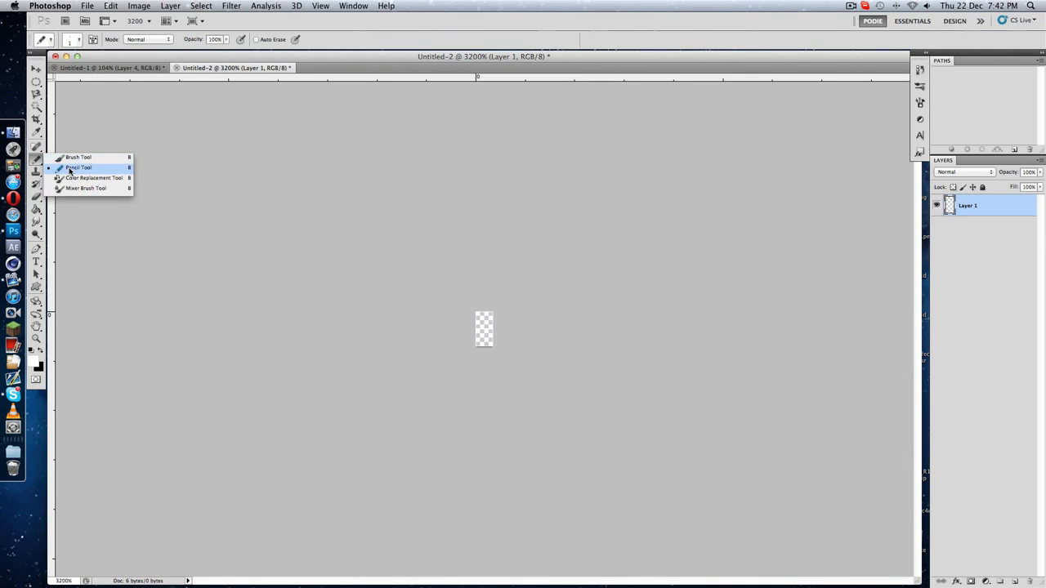
{"action": "left_click", "coordinate": [71, 168]}
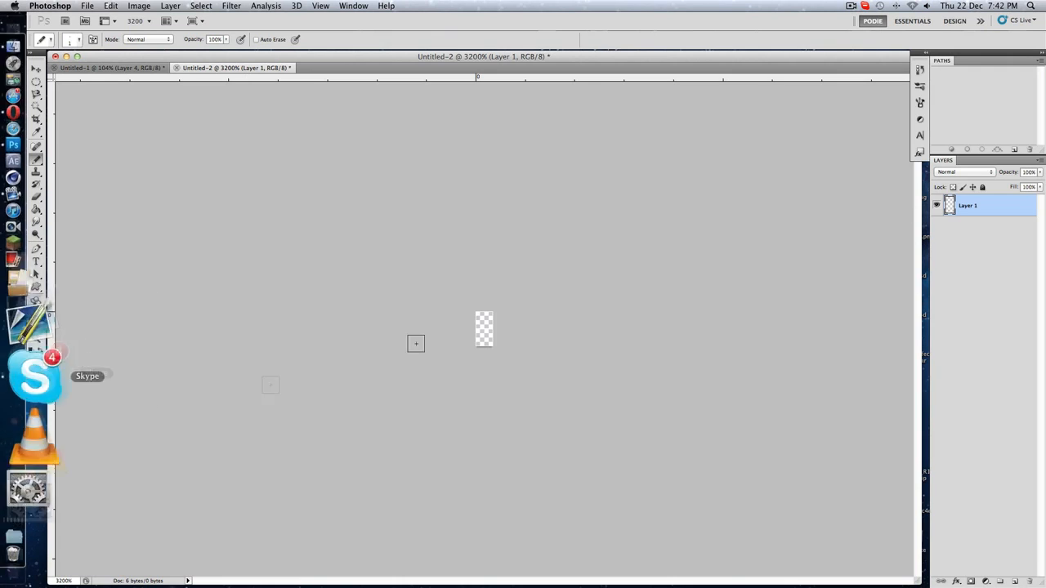
{"action": "left_click_drag", "start_coordinate": [483, 341], "coordinate": [488, 321]}
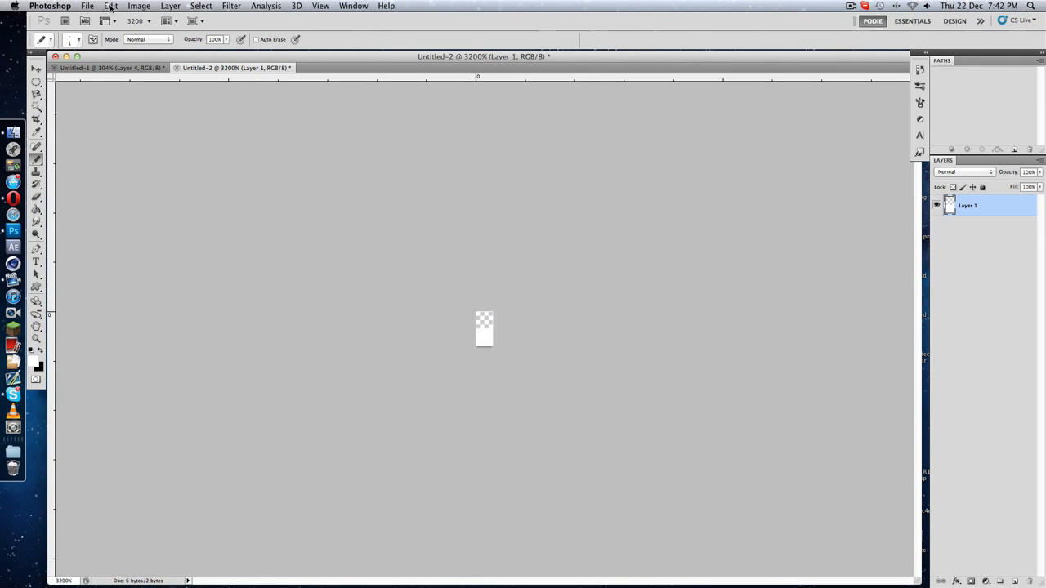
Step: Define the two-pixel document as a named pattern and return to the main artwork
{"action": "left_click", "coordinate": [110, 6]}
{"action": "left_click", "coordinate": [140, 298]}
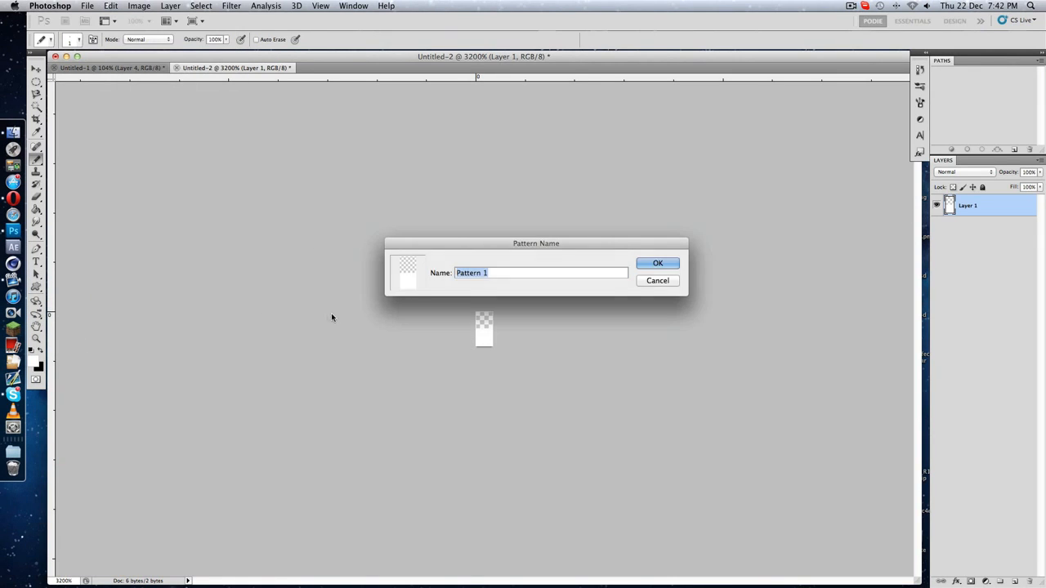
{"action": "type", "text": "PaperStyle"}
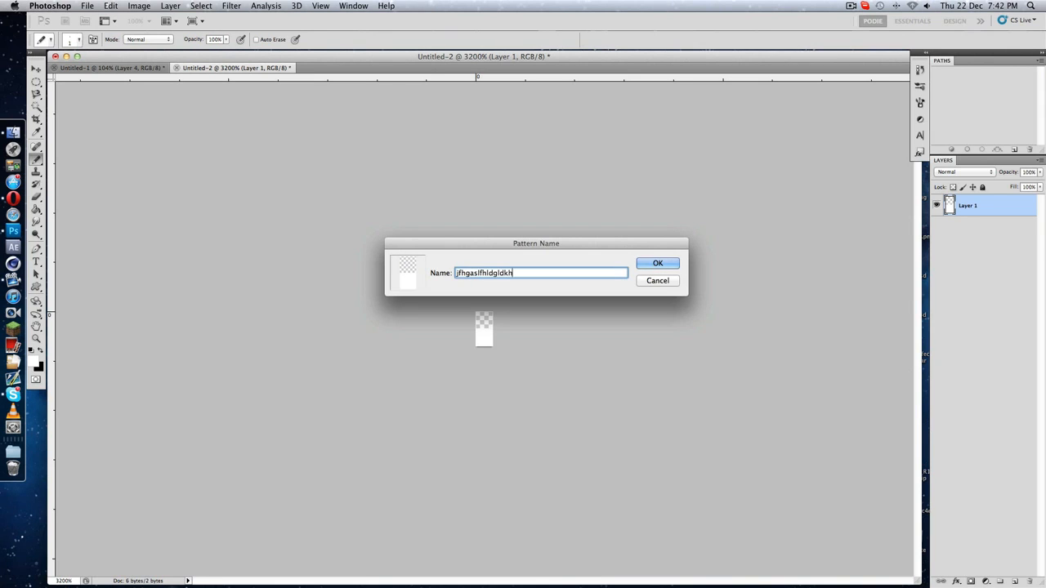
{"action": "key", "text": "Return"}
{"action": "left_click", "coordinate": [111, 68]}
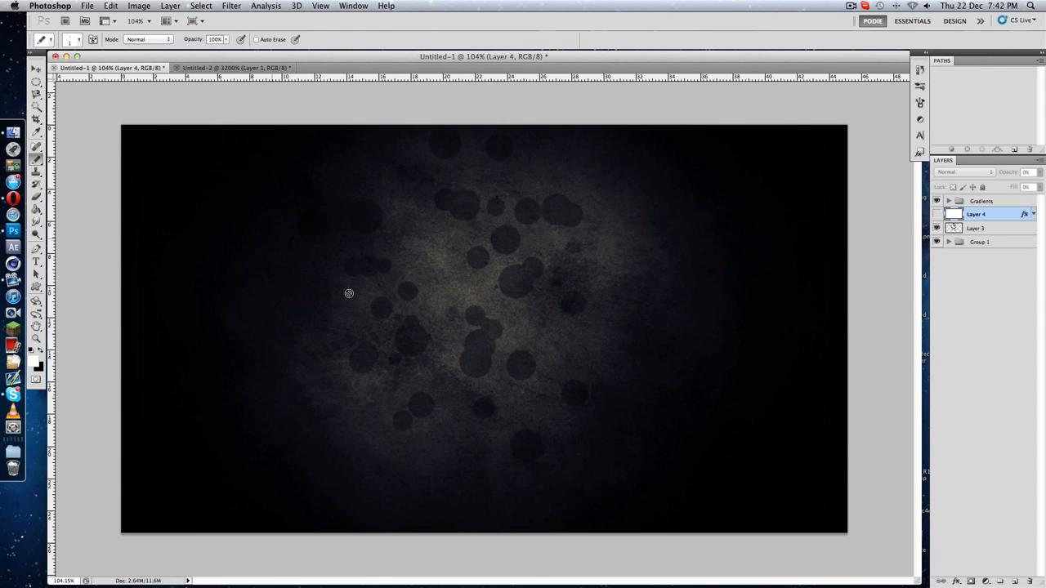
Step: Add Layer 5, hide the dark spots layer, fill Layer 5 with white and set its Fill to 0%
{"action": "left_click", "coordinate": [1016, 581]}
{"action": "left_click", "coordinate": [937, 243]}
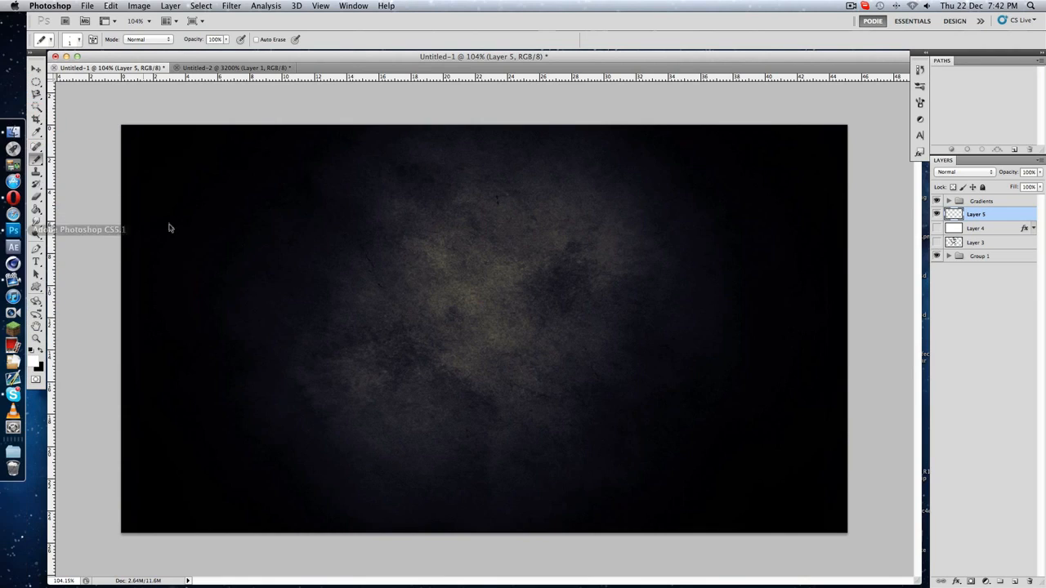
{"action": "left_click", "coordinate": [37, 210]}
{"action": "left_click", "coordinate": [481, 307]}
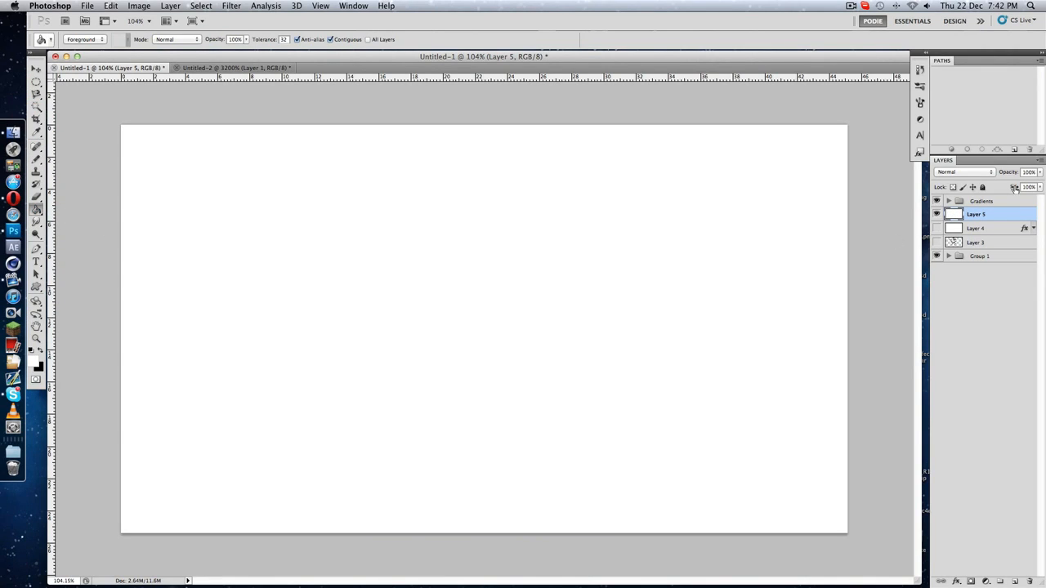
{"action": "left_click", "coordinate": [990, 311]}
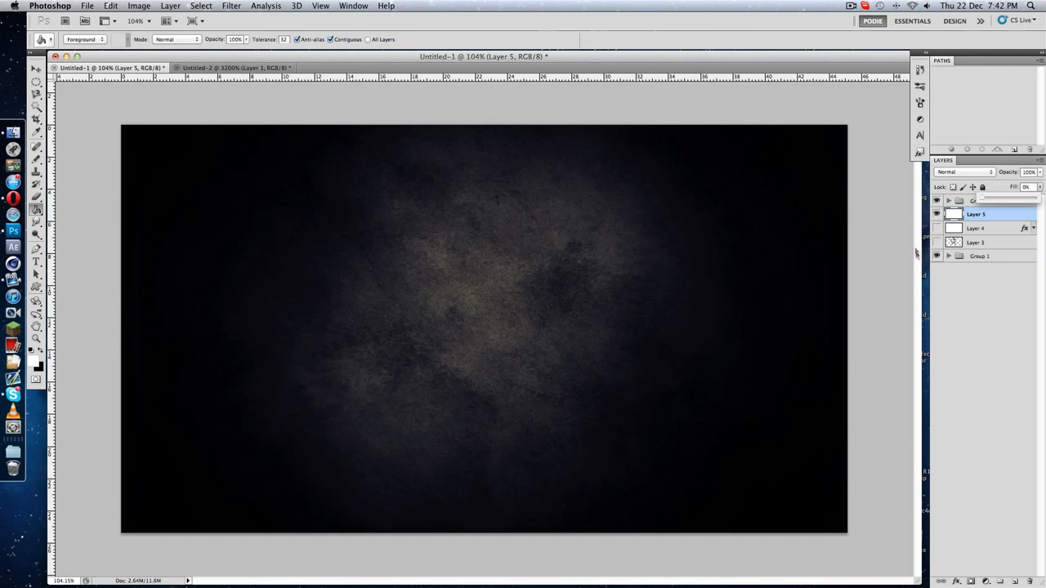
Step: Give Layer 5 a Pattern Overlay with the new line pattern at opacity 12, scale 287, then hide it
{"action": "double_click", "coordinate": [991, 220]}
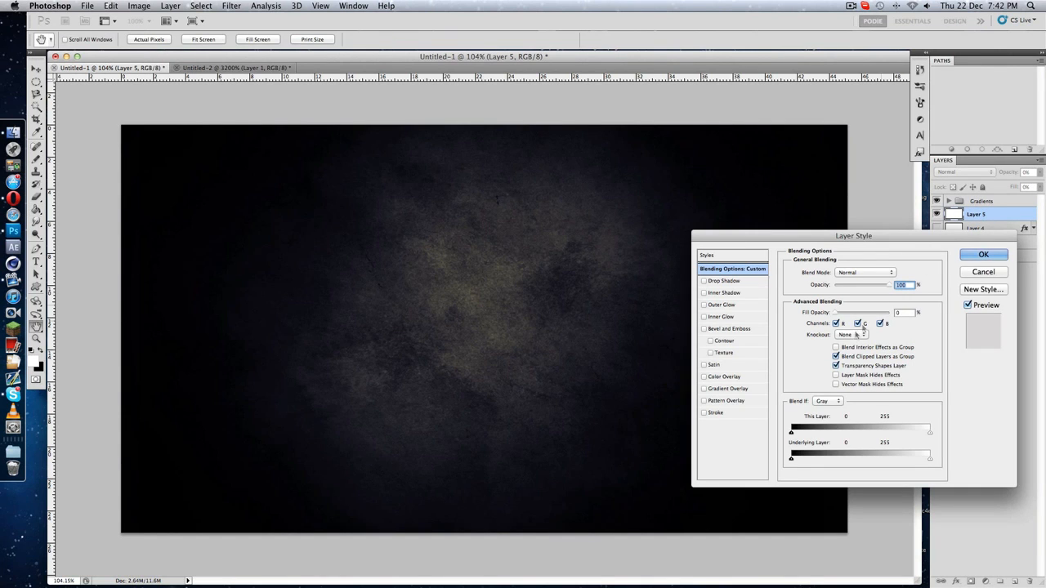
{"action": "left_click", "coordinate": [726, 401]}
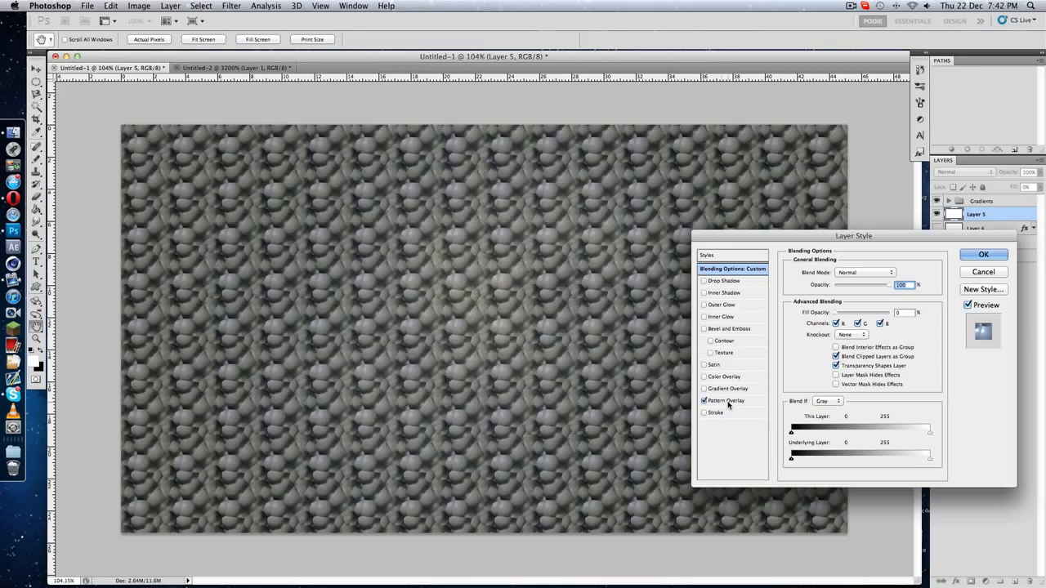
{"action": "left_click", "coordinate": [856, 309]}
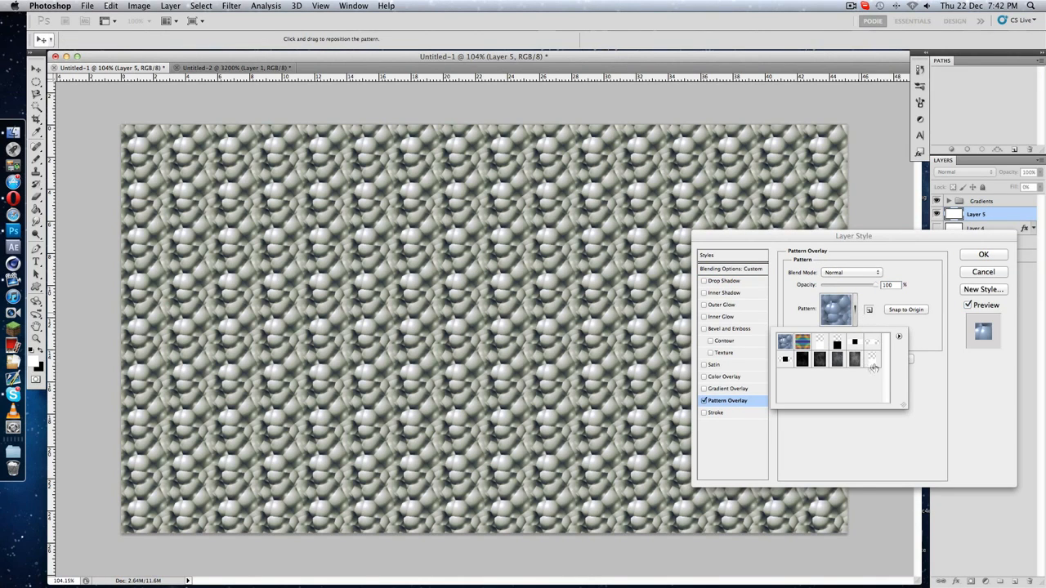
{"action": "left_click", "coordinate": [872, 362]}
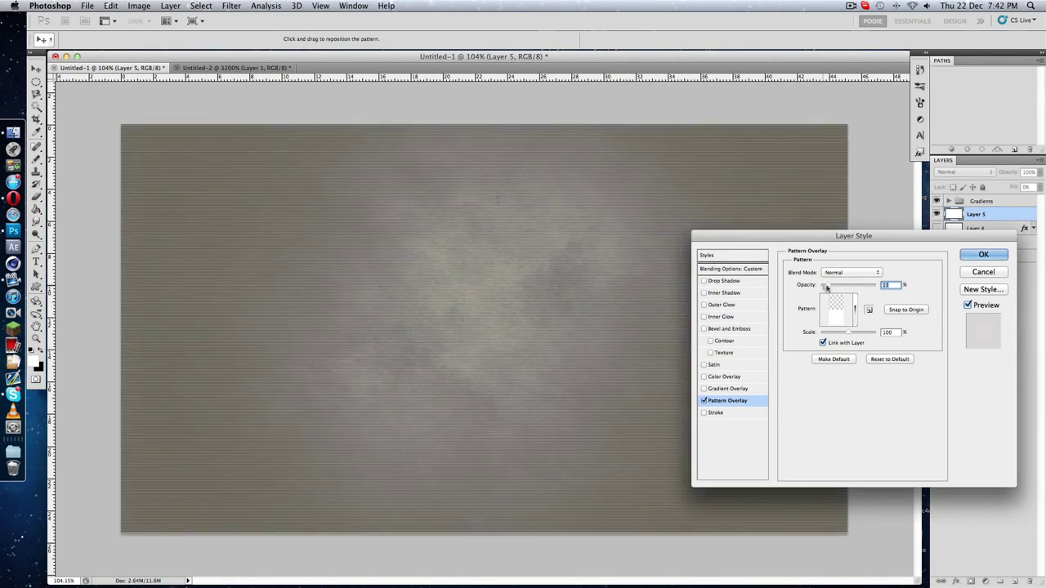
{"action": "left_click_drag", "start_coordinate": [872, 285], "coordinate": [834, 287]}
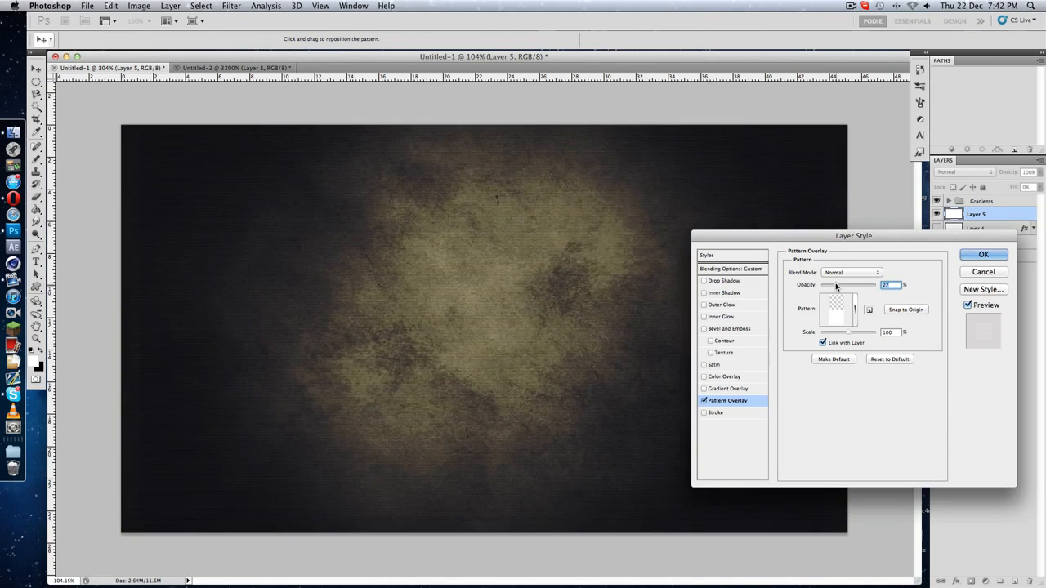
{"action": "left_click_drag", "start_coordinate": [850, 332], "coordinate": [852, 333]}
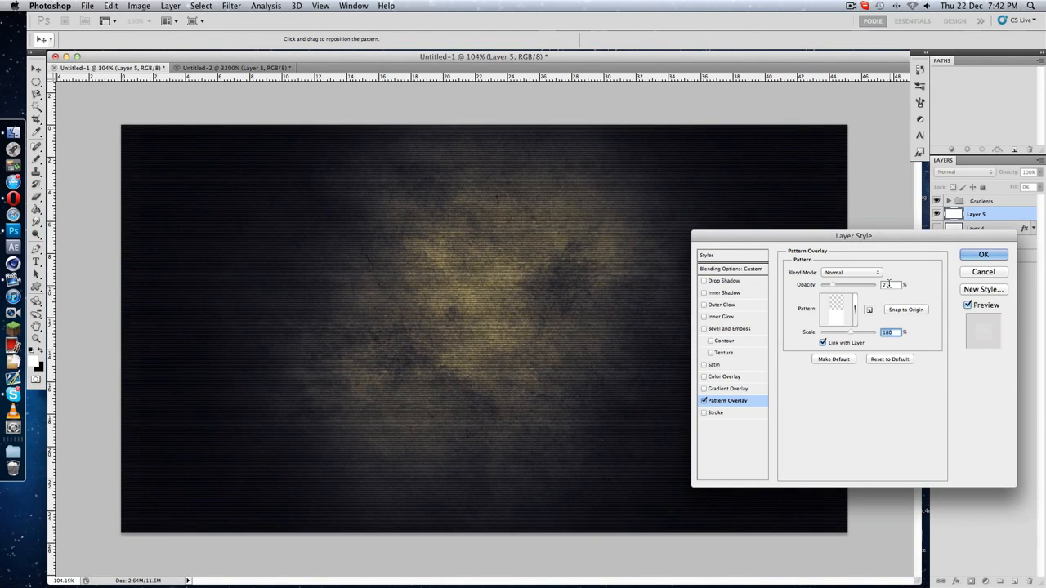
{"action": "left_click_drag", "start_coordinate": [851, 333], "coordinate": [853, 333]}
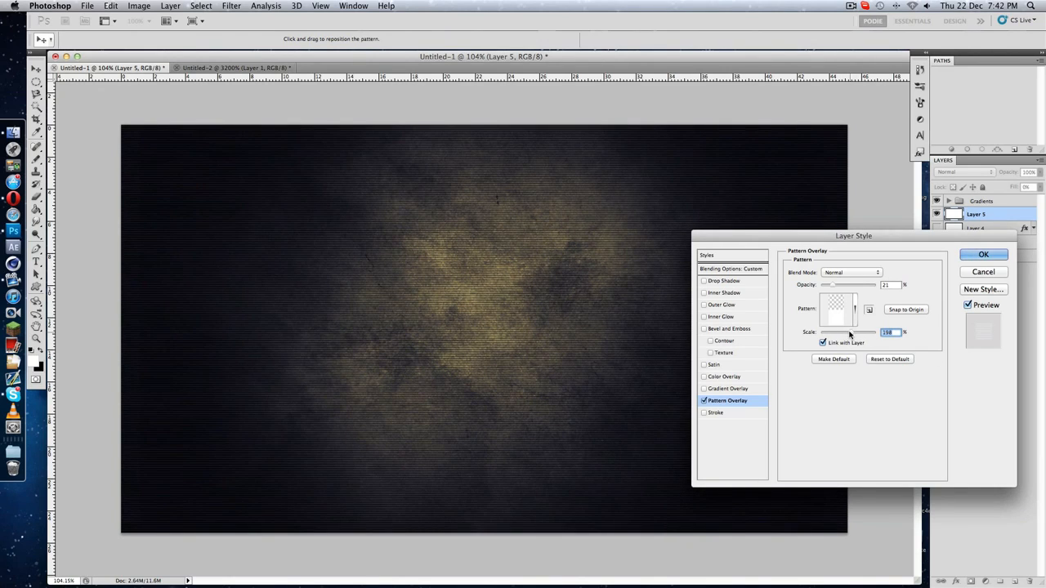
{"action": "left_click_drag", "start_coordinate": [850, 333], "coordinate": [855, 333]}
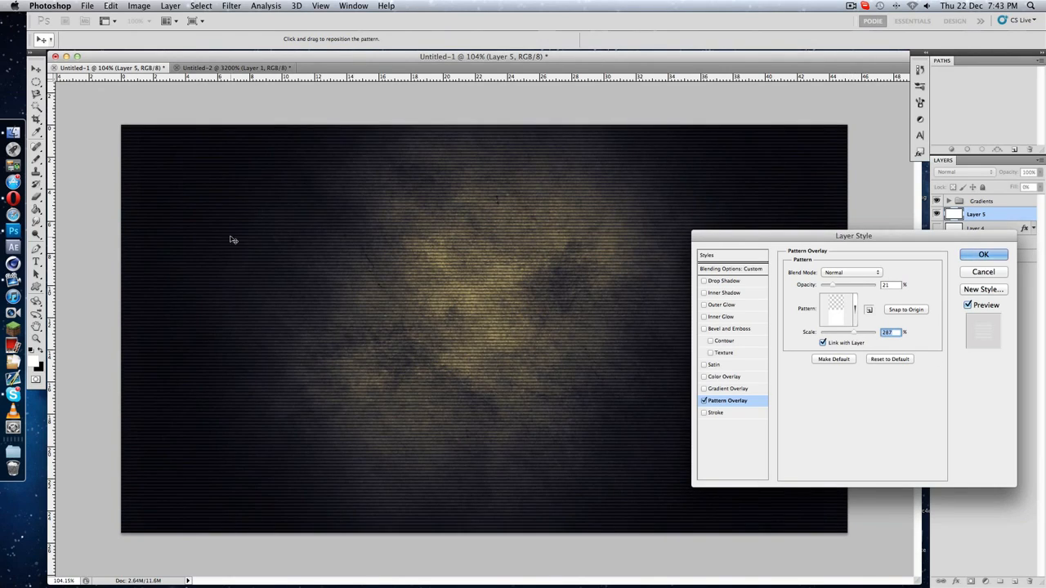
{"action": "left_click_drag", "start_coordinate": [829, 286], "coordinate": [828, 287]}
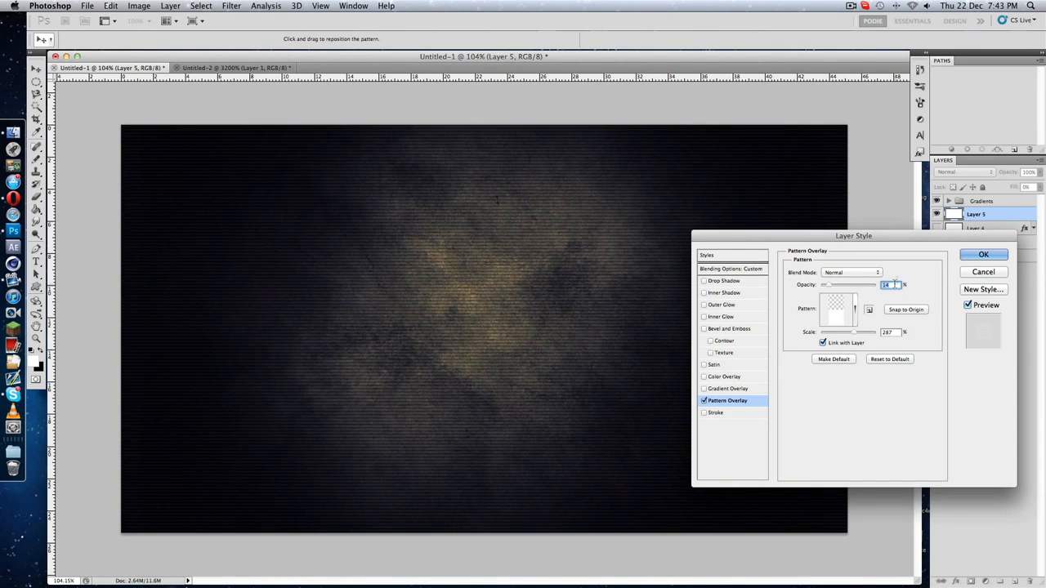
{"action": "left_click", "coordinate": [984, 254]}
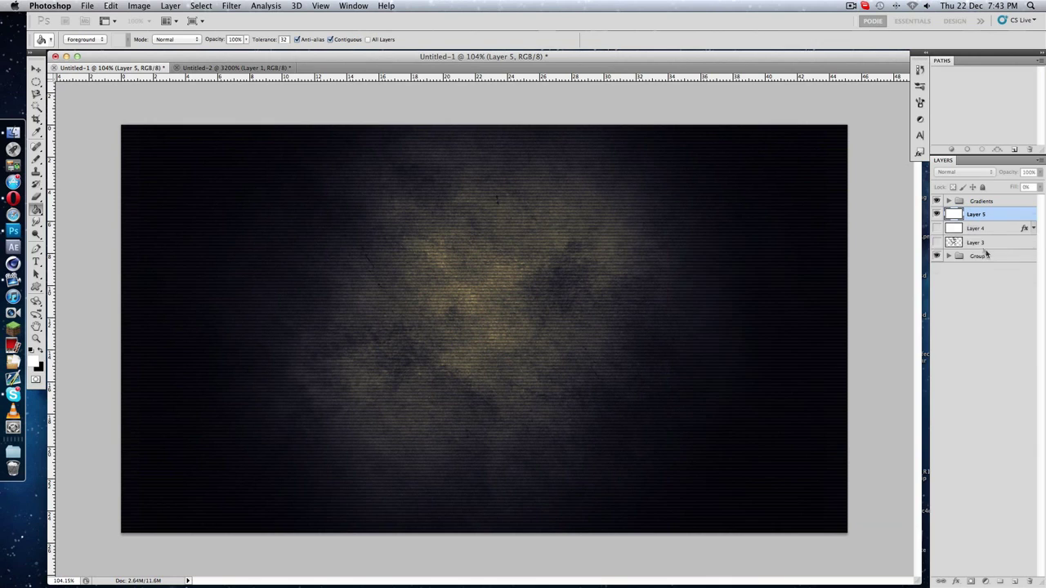
{"action": "left_click", "coordinate": [937, 214]}
{"action": "left_click", "coordinate": [1034, 215]}
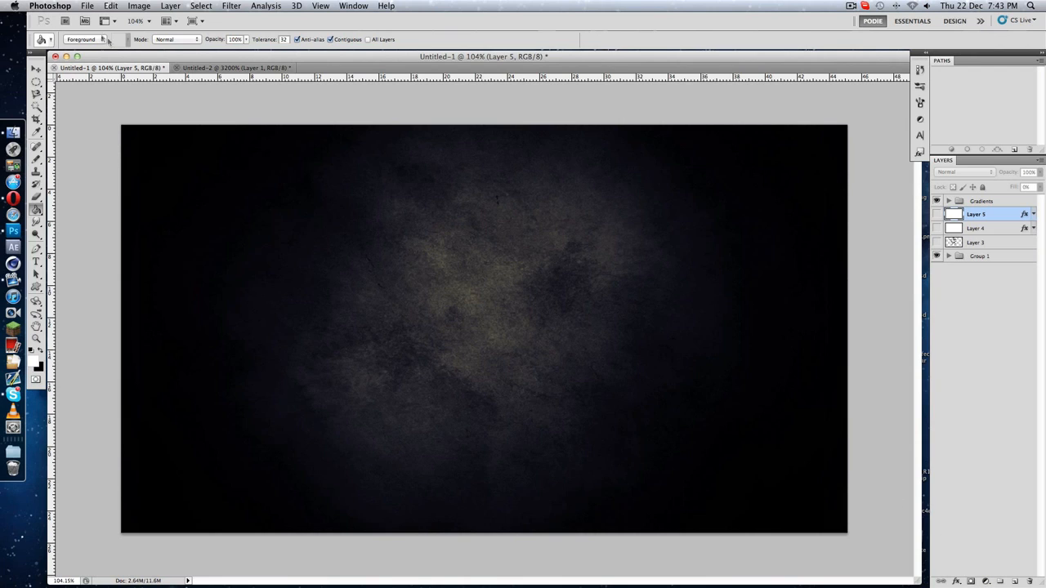
Step: Create a new 200 by 200 pixel document
{"action": "left_click", "coordinate": [87, 6]}
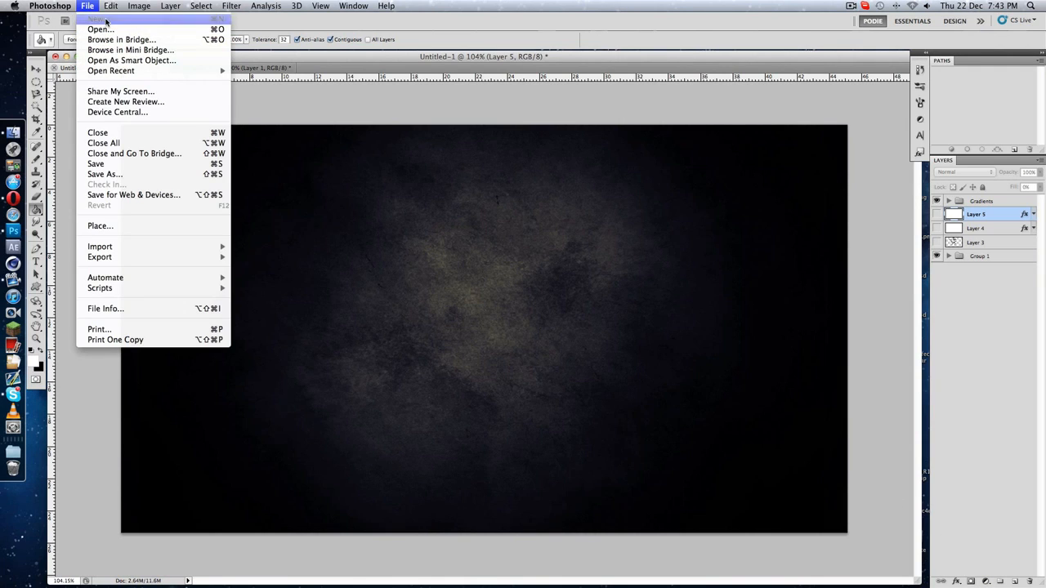
{"action": "left_click", "coordinate": [104, 19]}
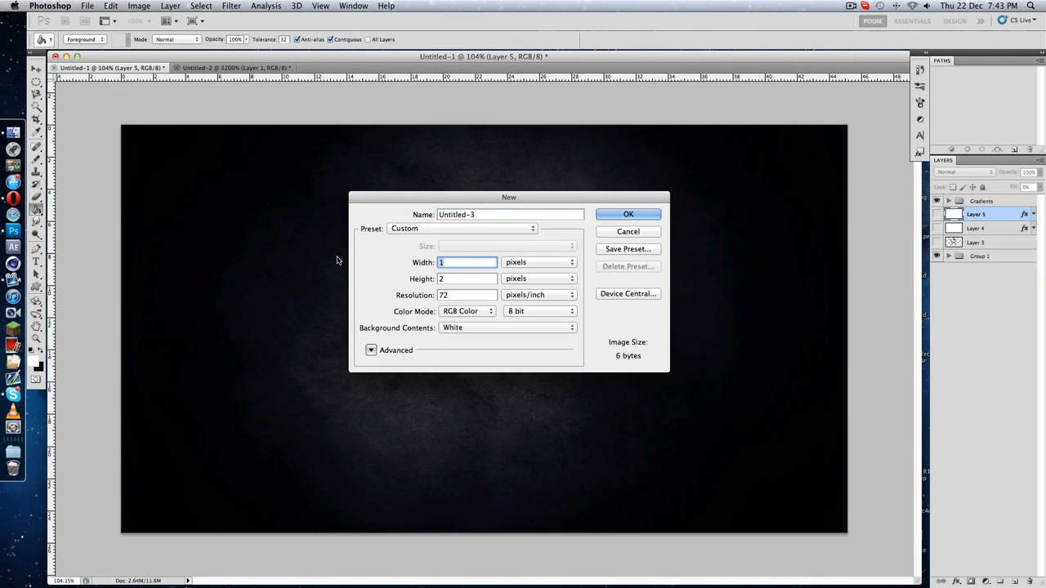
{"action": "type", "text": "200"}
{"action": "key", "text": "Tab"}
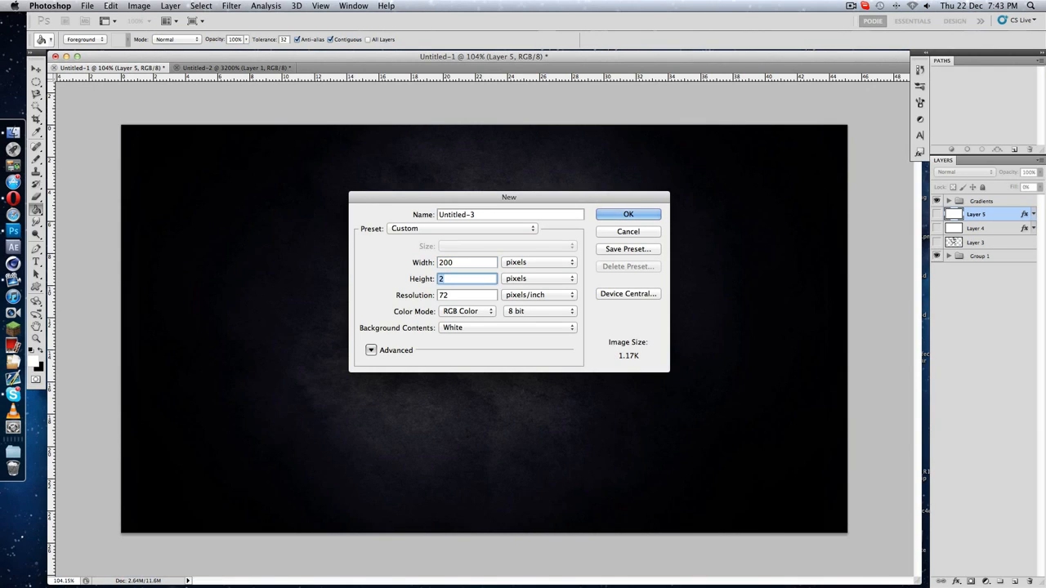
{"action": "type", "text": "00"}
{"action": "left_click", "coordinate": [629, 214]}
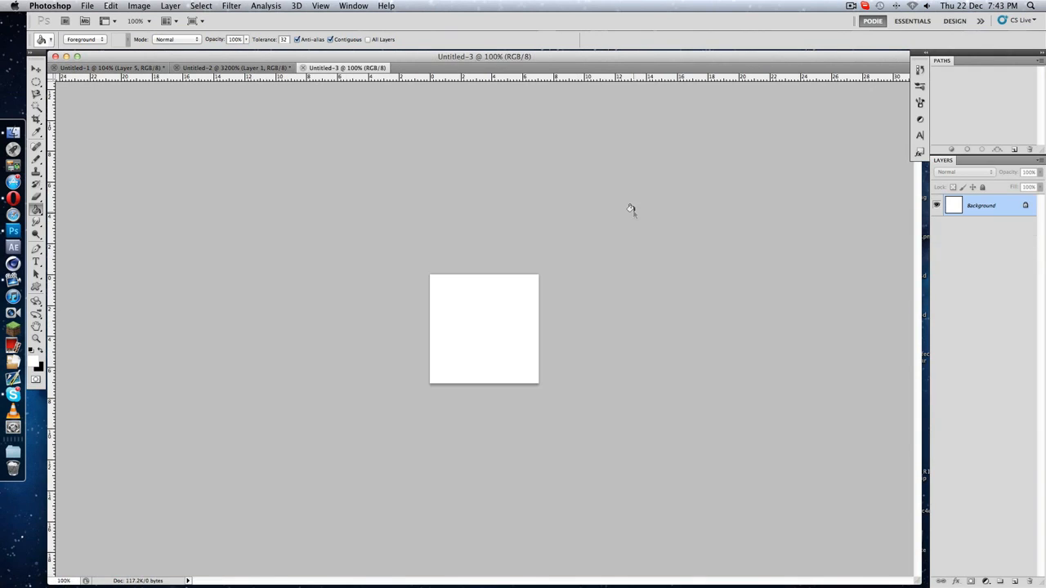
Step: Convert the Background to Layer 0, add an empty layer and delete Layer 0
{"action": "double_click", "coordinate": [994, 208]}
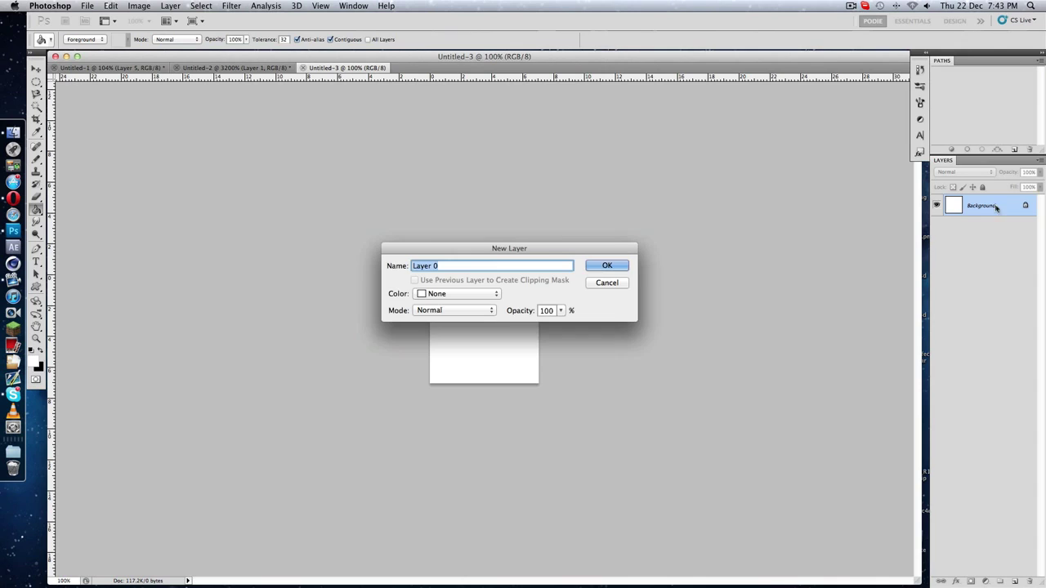
{"action": "left_click", "coordinate": [607, 266]}
{"action": "left_click", "coordinate": [1016, 582]}
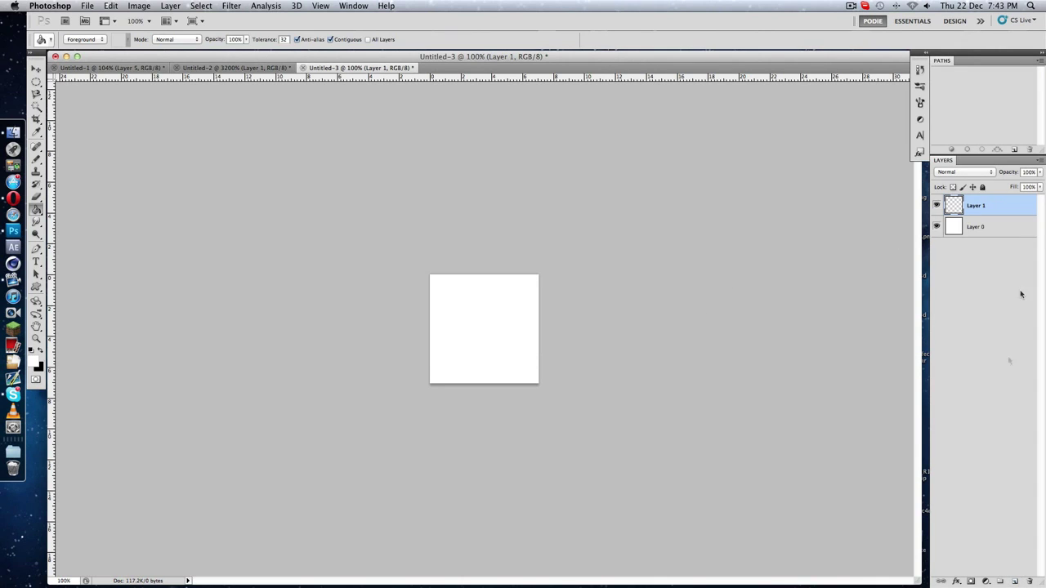
{"action": "left_click", "coordinate": [1007, 229]}
{"action": "key", "text": "BackSpace"}
Step: Select the Brush tool and swap colours so black is the foreground
{"action": "left_click", "coordinate": [36, 160]}
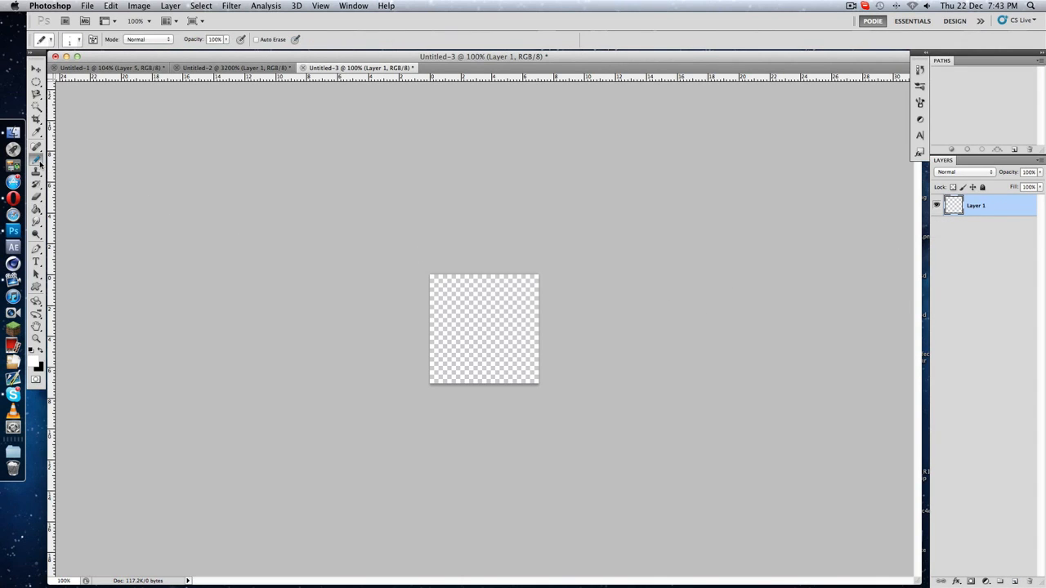
{"action": "left_click", "coordinate": [73, 160]}
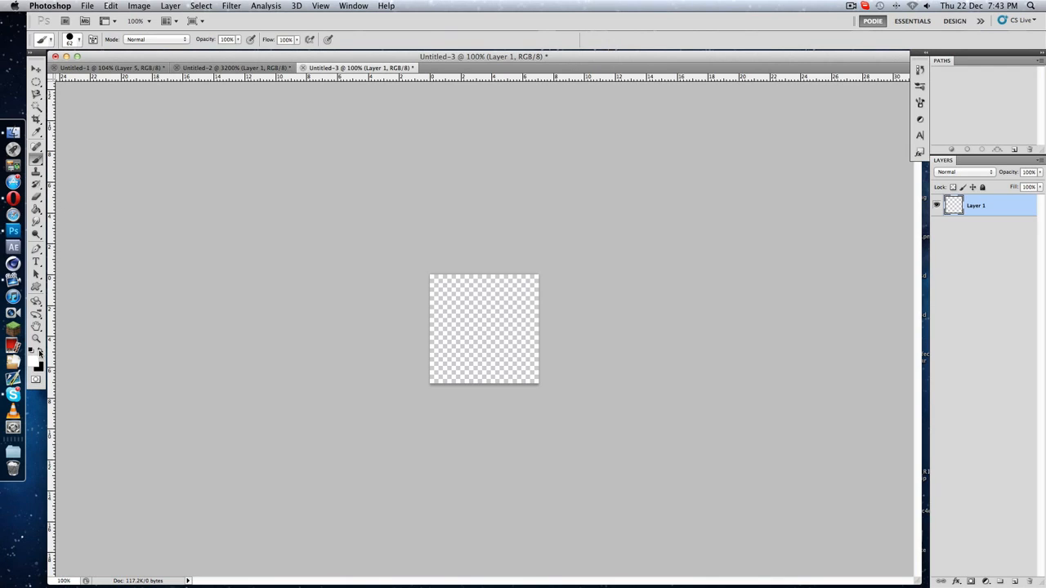
{"action": "left_click", "coordinate": [40, 352]}
Step: Select a circle in the canvas centre with the Elliptical Marquee, fill it black and deselect
{"action": "left_click", "coordinate": [36, 81]}
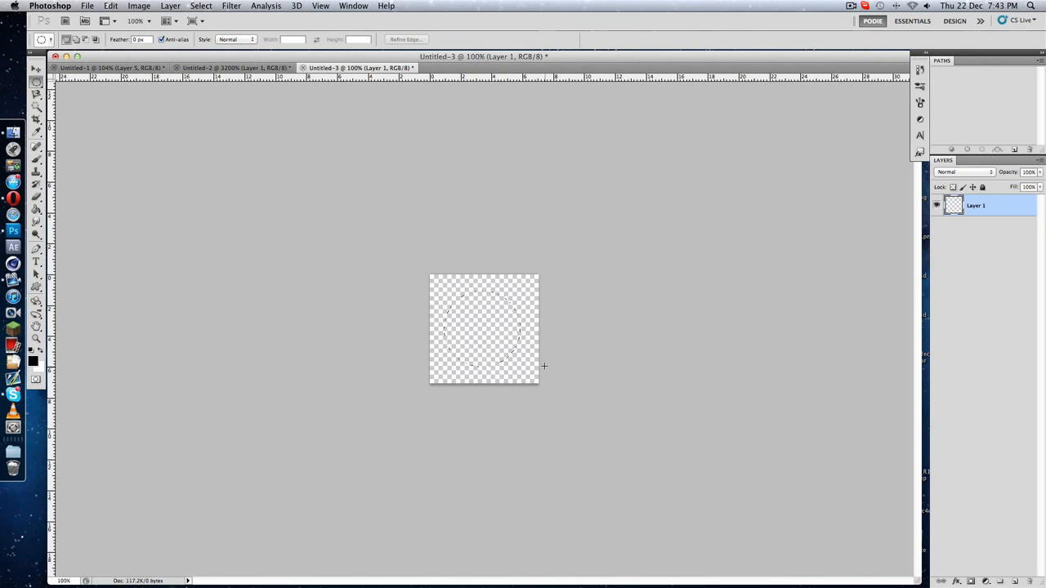
{"action": "left_click_drag", "start_coordinate": [547, 367], "coordinate": [547, 367]}
{"action": "key", "text": "g"}
{"action": "left_click", "coordinate": [474, 344]}
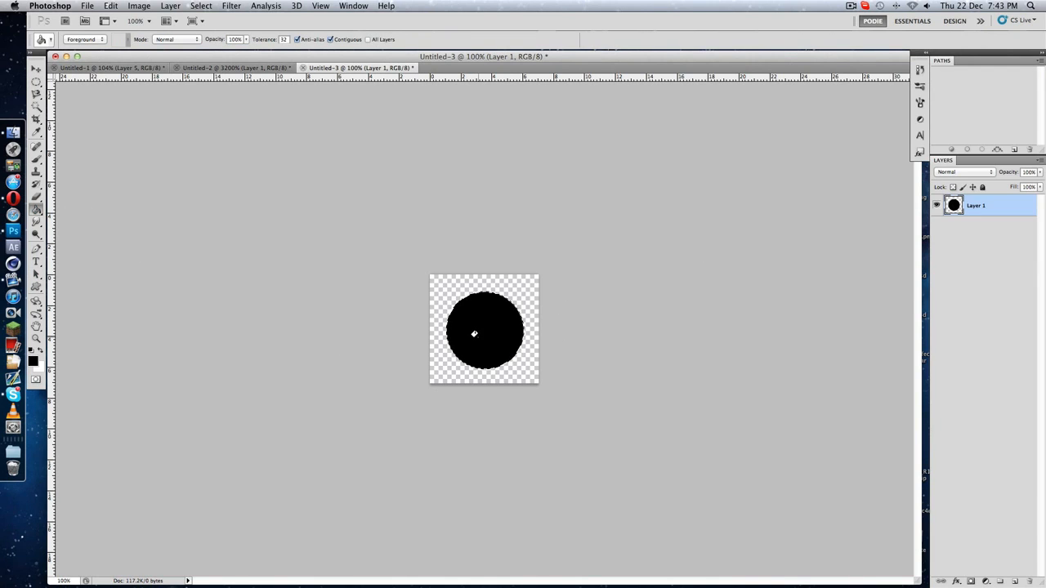
{"action": "key", "text": "m"}
{"action": "key", "text": "super+d"}
Step: Define the black circle as a named brush preset and return to the Untitled-1 document
{"action": "left_click", "coordinate": [111, 5]}
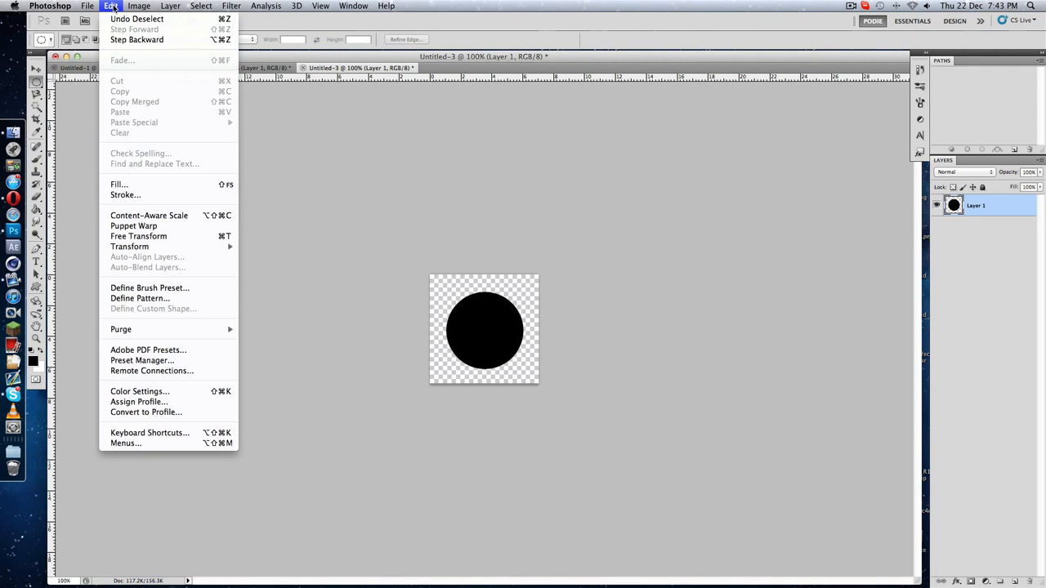
{"action": "left_click", "coordinate": [155, 288]}
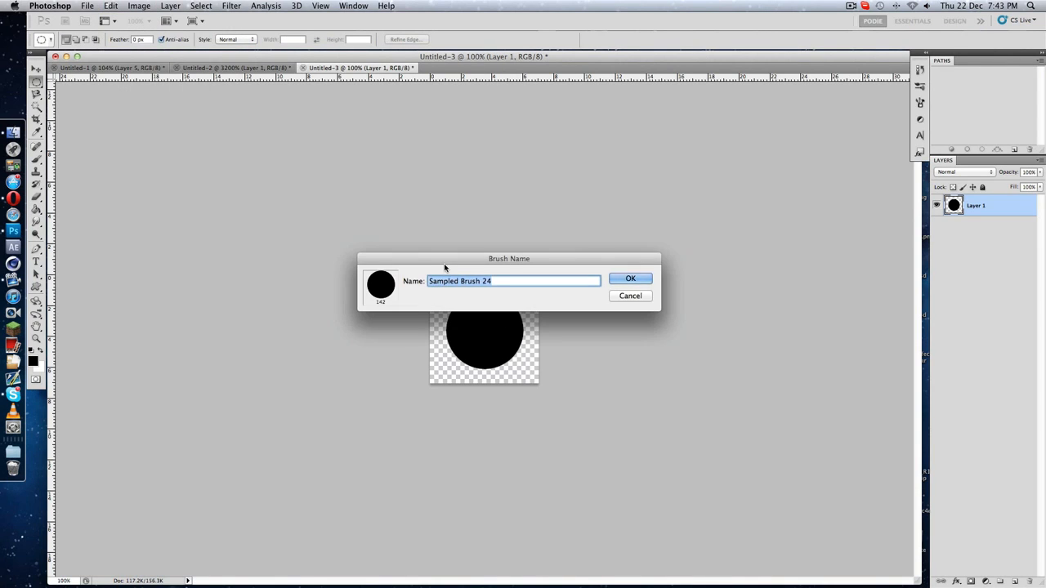
{"action": "type", "text": "brush 1"}
{"action": "key", "text": "Return"}
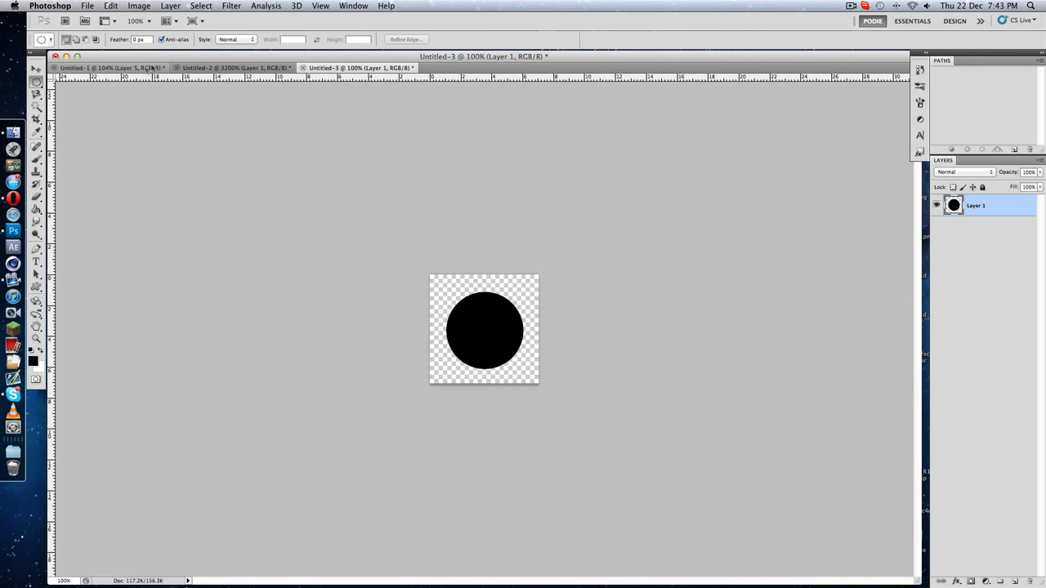
{"action": "left_click", "coordinate": [110, 67]}
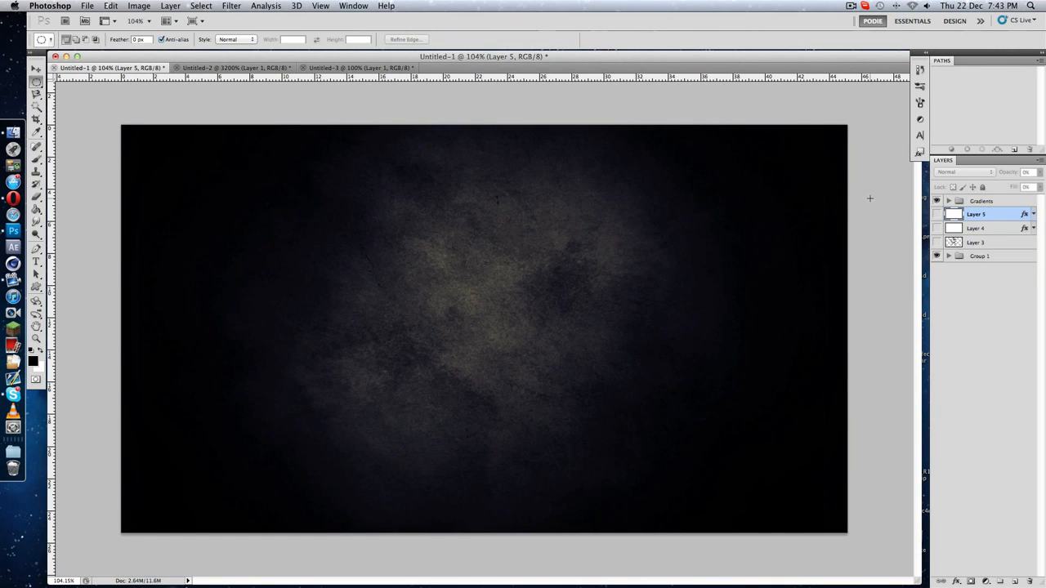
Step: Add empty Layer 6 on top, select the Brush tool and show the Brush panel via Window
{"action": "left_click", "coordinate": [1016, 582]}
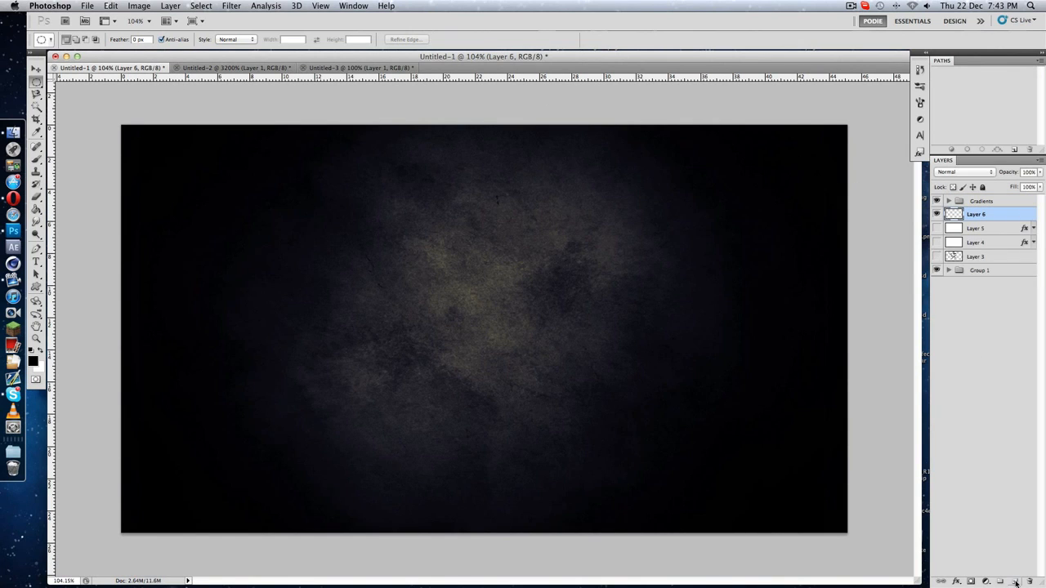
{"action": "left_click", "coordinate": [37, 161]}
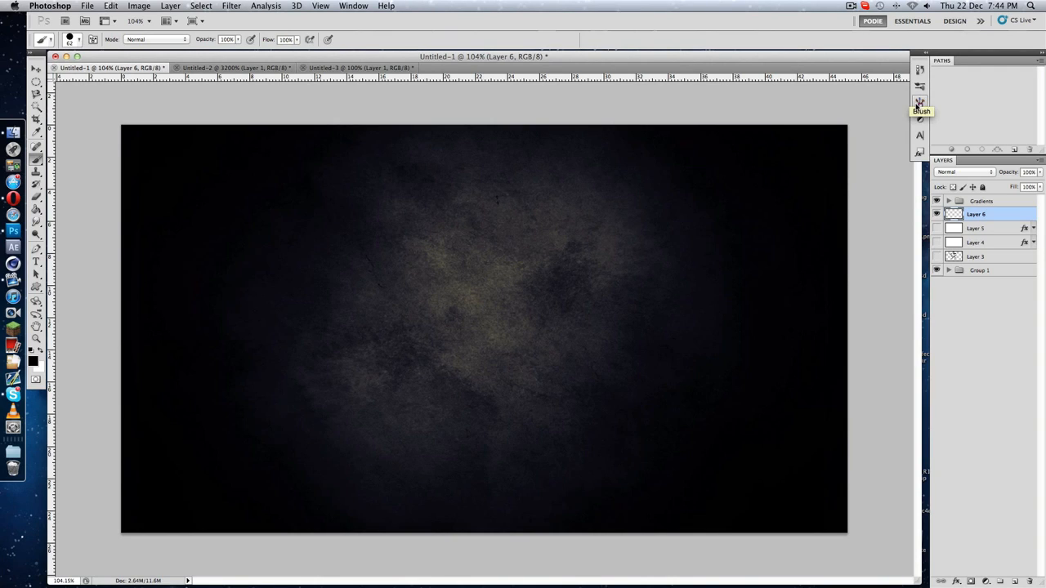
{"action": "left_click", "coordinate": [353, 5]}
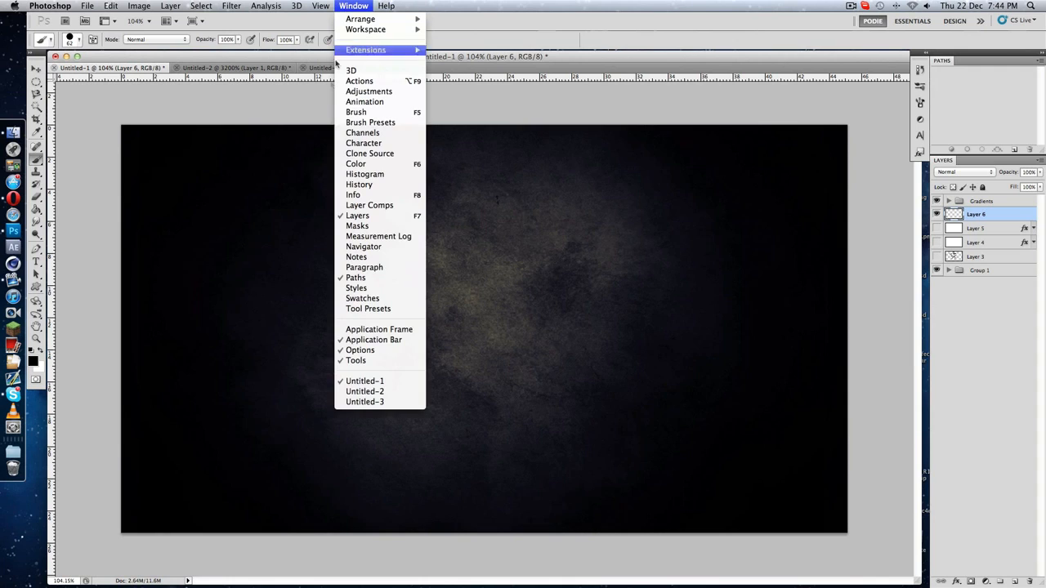
{"action": "left_click", "coordinate": [356, 112]}
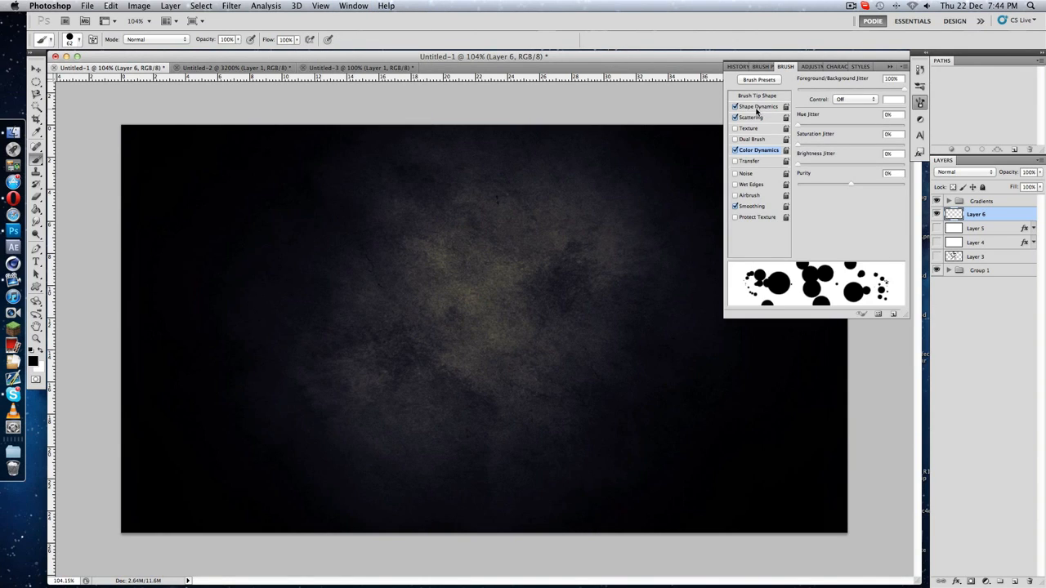
Step: Choose the 142 px black circle brush from the preset picker
{"action": "left_click", "coordinate": [79, 40]}
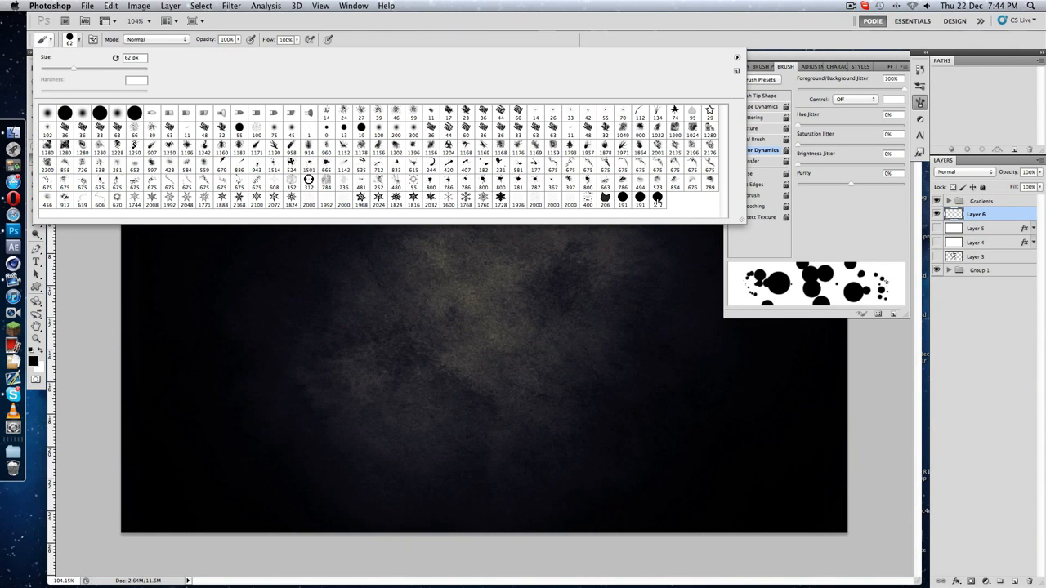
{"action": "left_click", "coordinate": [658, 199]}
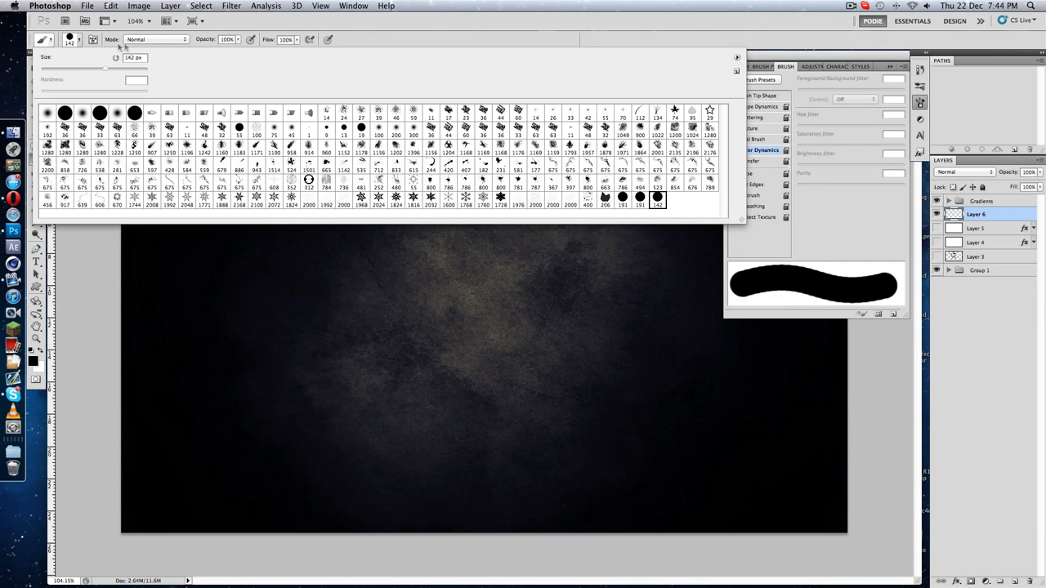
{"action": "left_click", "coordinate": [79, 40]}
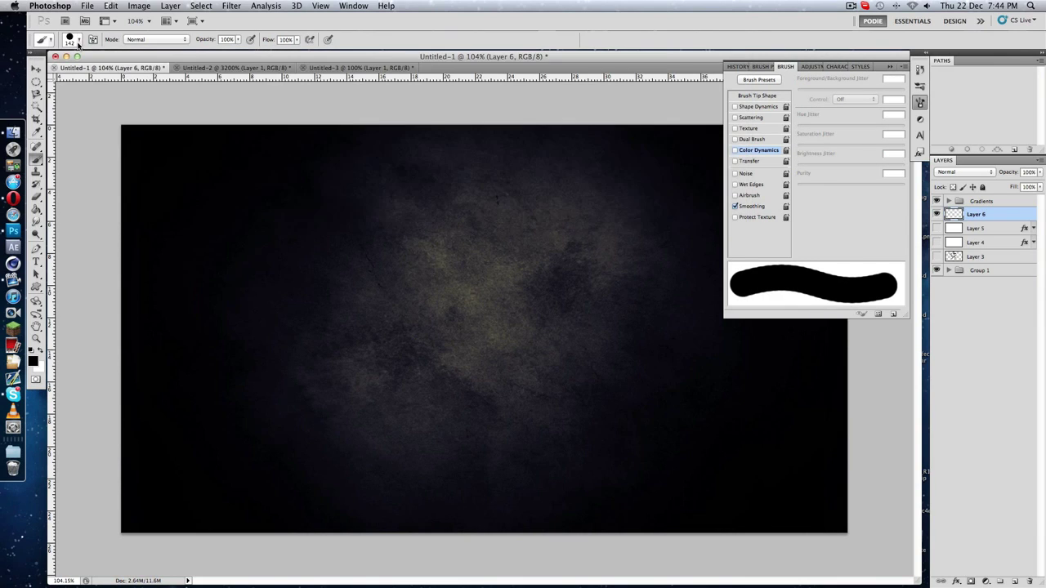
Step: Enable Shape Dynamics and Scattering so the circle brush scatters dots of random size and angle
{"action": "left_click", "coordinate": [736, 107]}
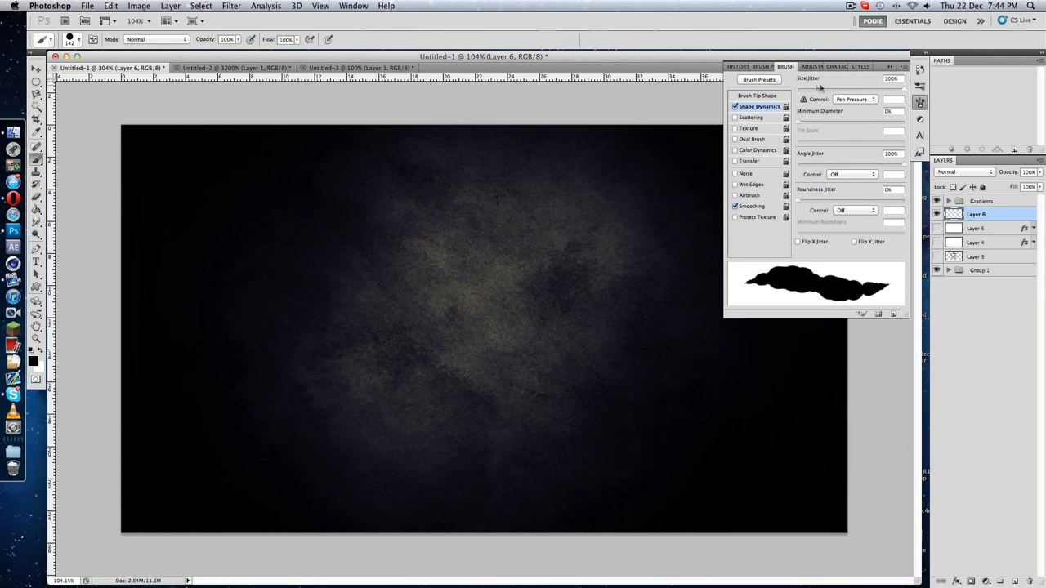
{"action": "left_click", "coordinate": [736, 117]}
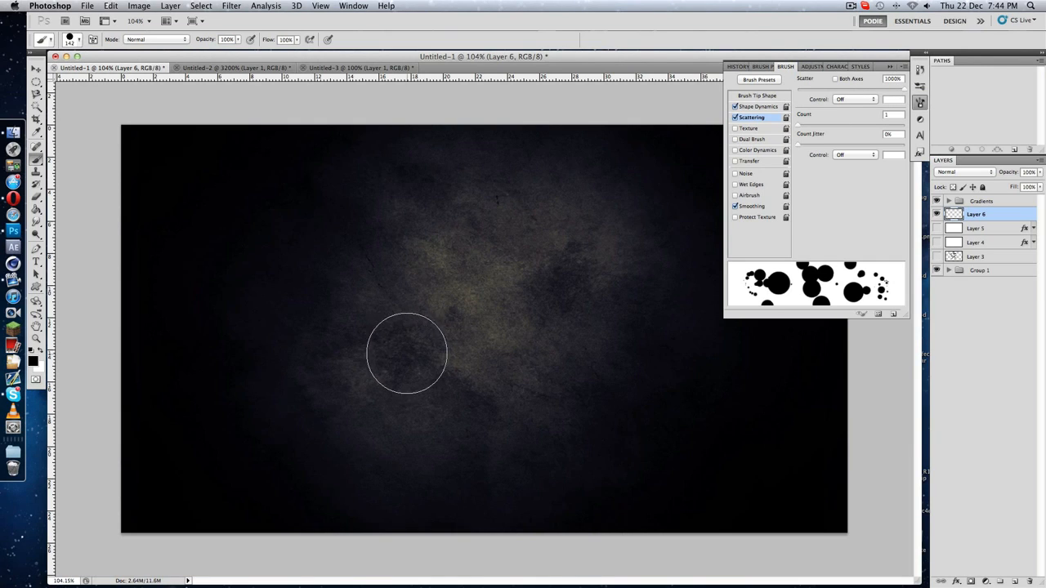
{"action": "left_click", "coordinate": [73, 39]}
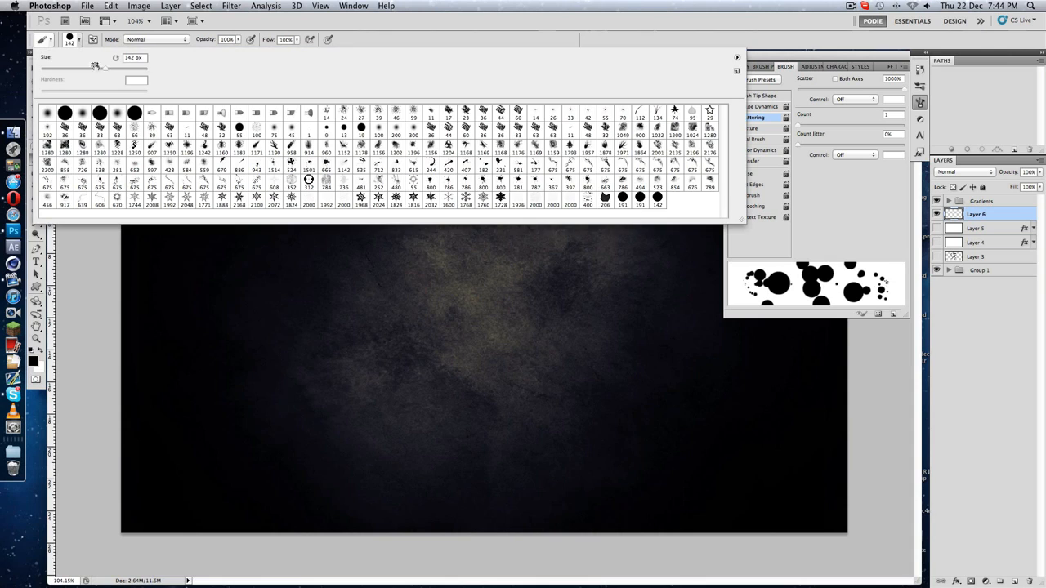
{"action": "left_click", "coordinate": [74, 61]}
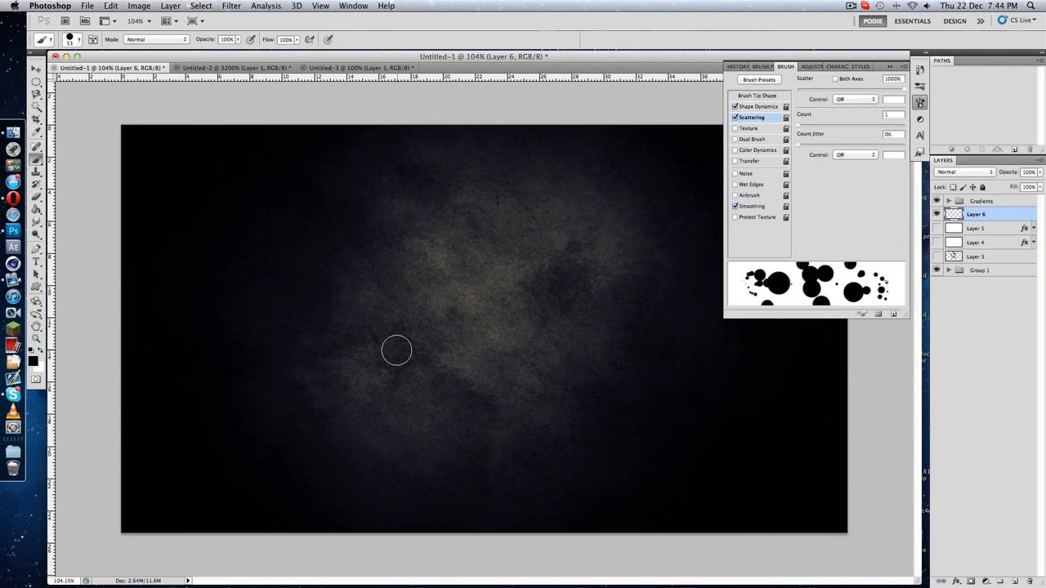
Step: Paint a trail of scattered black circles down the centre, test lowering Layer 6's opacity, and restore 100%
{"action": "left_click_drag", "start_coordinate": [396, 350], "coordinate": [520, 260]}
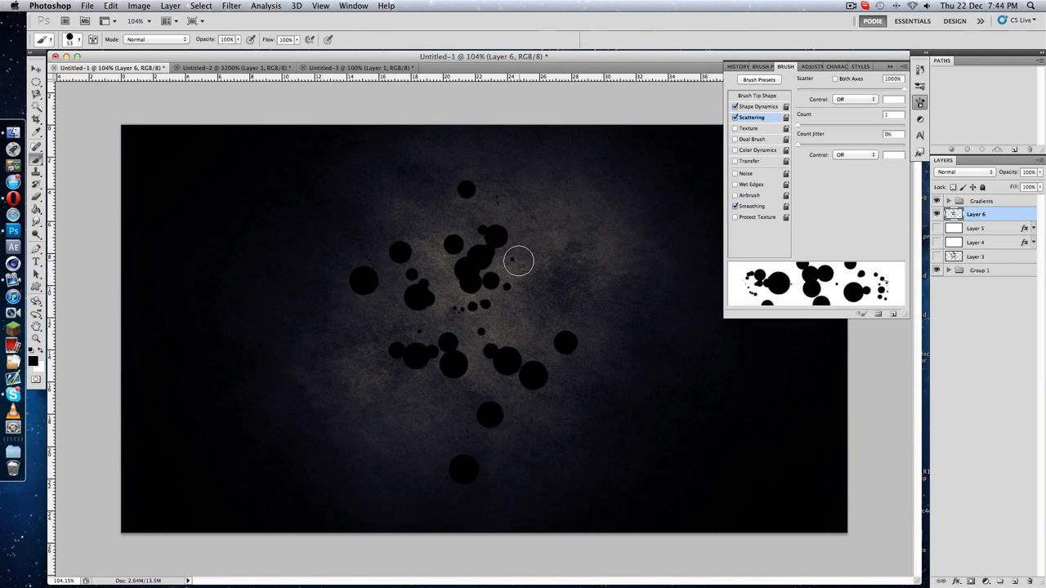
{"action": "left_click", "coordinate": [447, 251]}
{"action": "left_click", "coordinate": [1042, 173]}
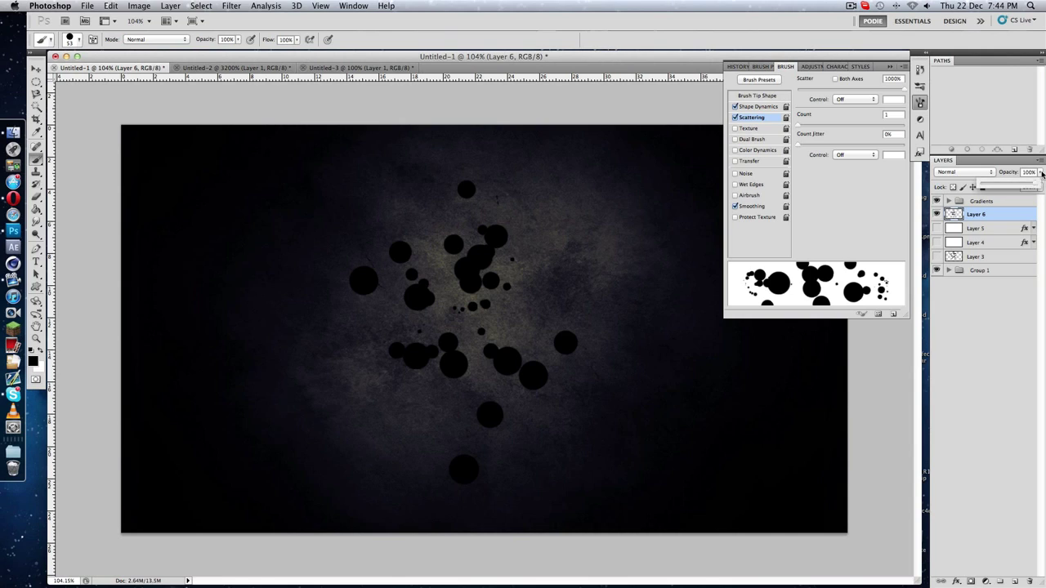
{"action": "left_click_drag", "start_coordinate": [1036, 186], "coordinate": [998, 186]}
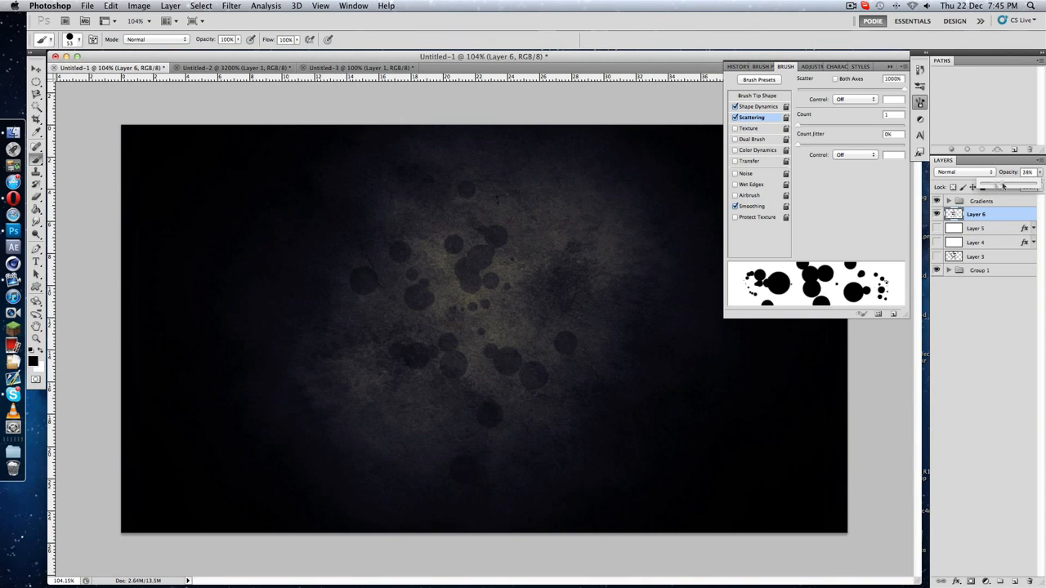
{"action": "key", "text": "Escape"}
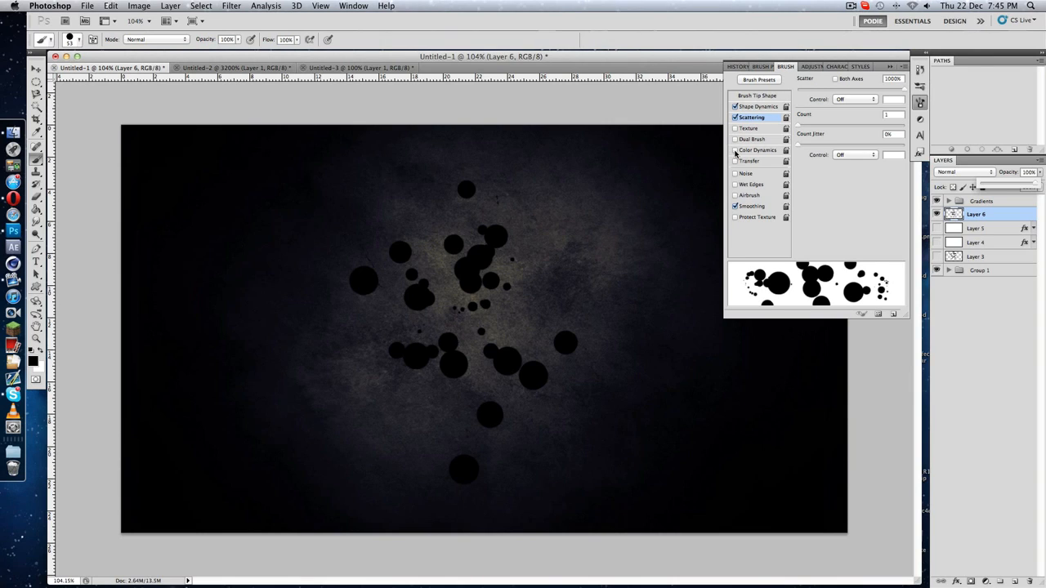
Step: Enable Colour Dynamics with a test dab, add Layer 7 and hide the black circles layer
{"action": "left_click", "coordinate": [736, 151]}
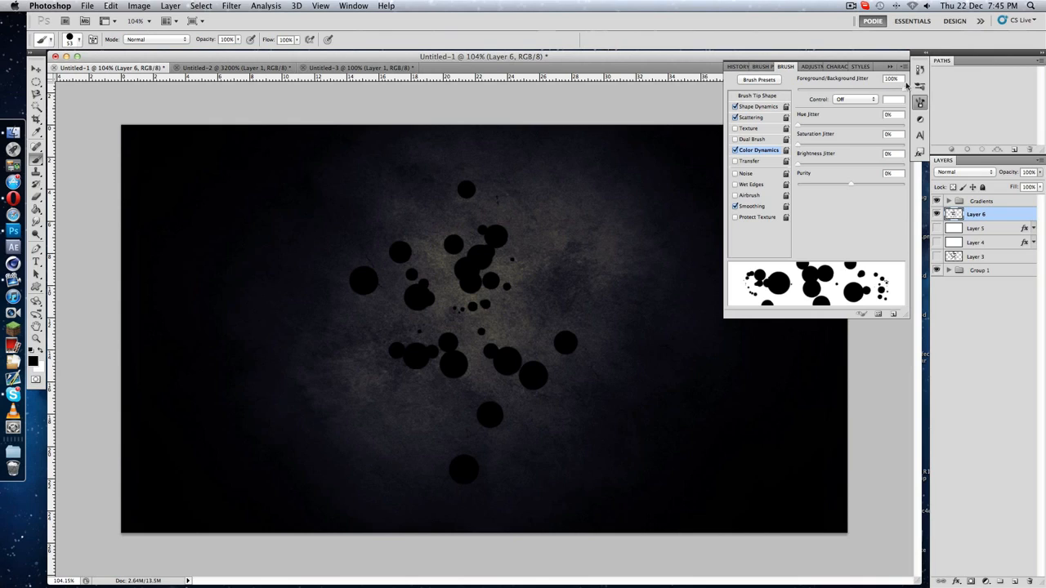
{"action": "left_click", "coordinate": [460, 283]}
{"action": "left_click", "coordinate": [1016, 582]}
{"action": "left_click", "coordinate": [938, 228]}
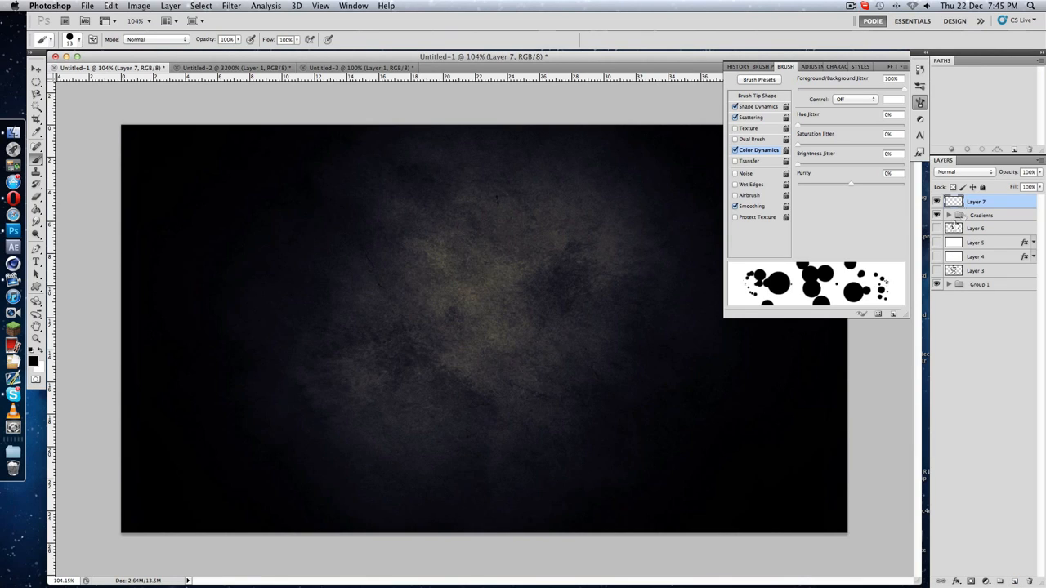
Step: Move Layer 7 out below the Gradients group and make it the active layer
{"action": "left_click_drag", "start_coordinate": [977, 201], "coordinate": [981, 215]}
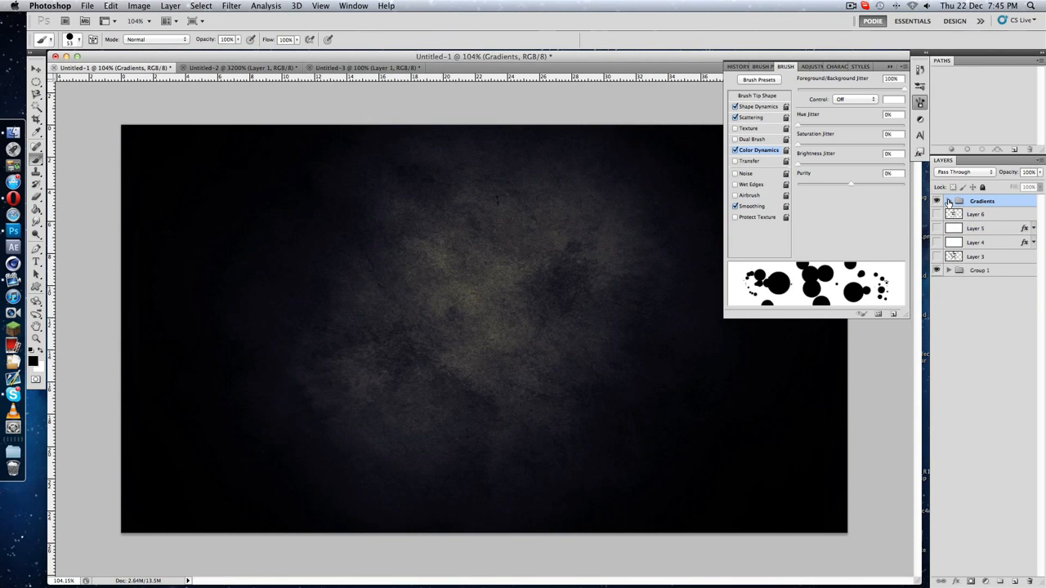
{"action": "left_click", "coordinate": [950, 202]}
{"action": "left_click_drag", "start_coordinate": [981, 256], "coordinate": [984, 264]}
{"action": "left_click", "coordinate": [950, 202]}
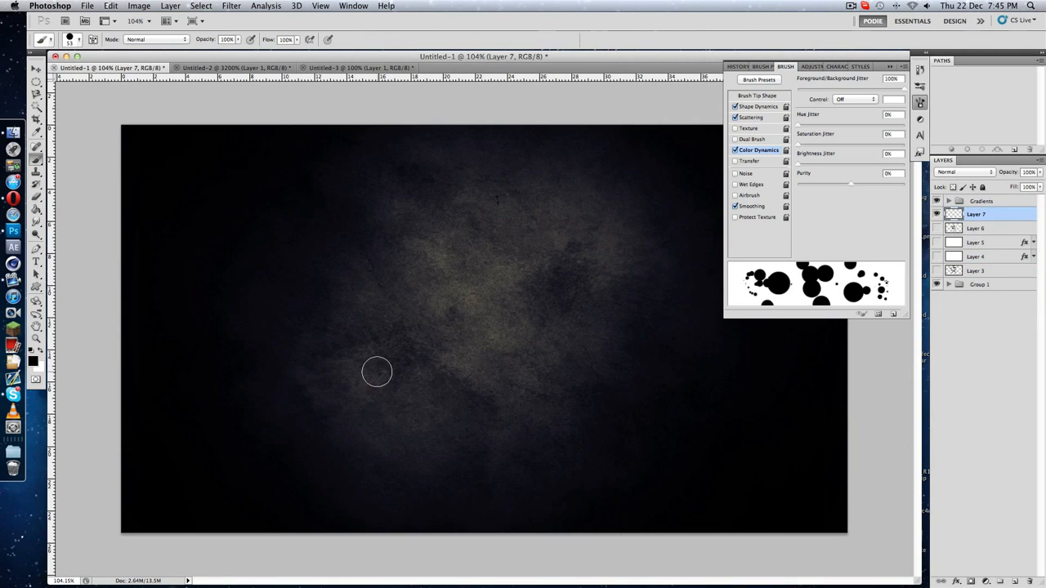
Step: Paint scattered bokeh circles on Layer 7, blend it as Overlay at 37% opacity, then delete it
{"action": "mouse_move", "coordinate": [376, 373]}
{"action": "left_mouse_down"}
{"action": "mouse_move", "coordinate": [523, 245]}
{"action": "mouse_move", "coordinate": [690, 327]}
{"action": "left_mouse_up"}
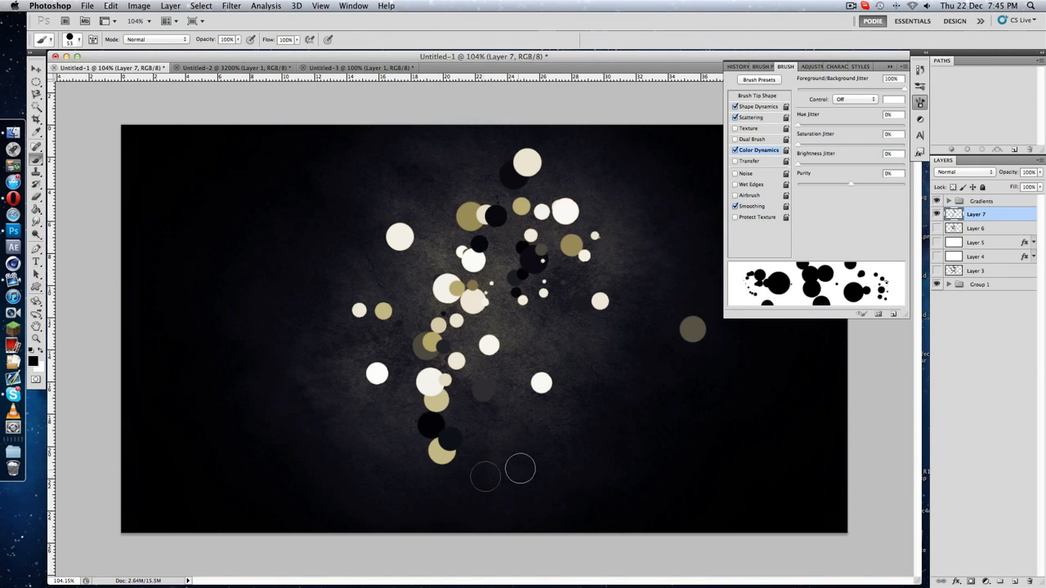
{"action": "left_click", "coordinate": [964, 172]}
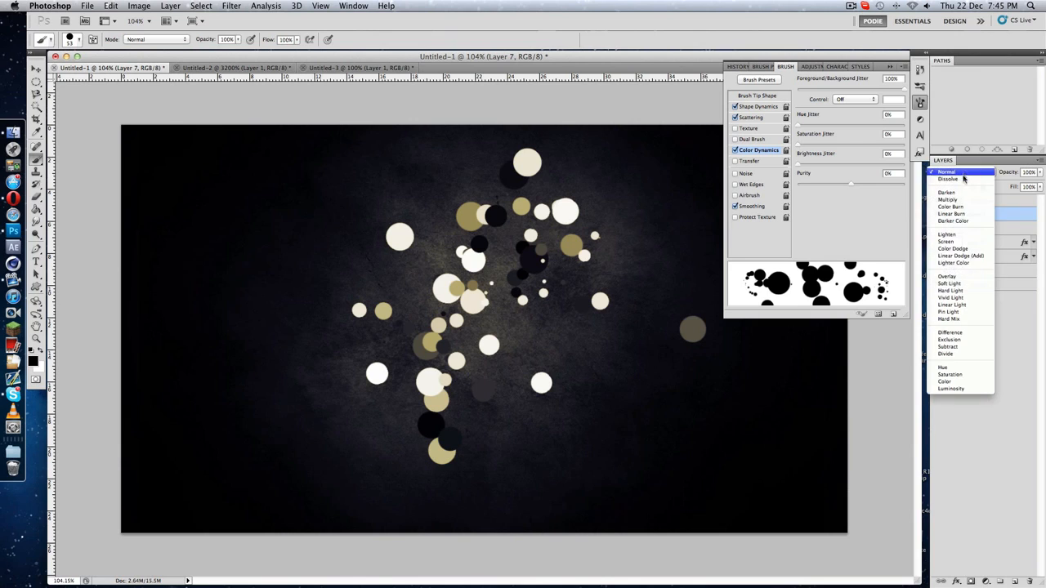
{"action": "left_click", "coordinate": [961, 283]}
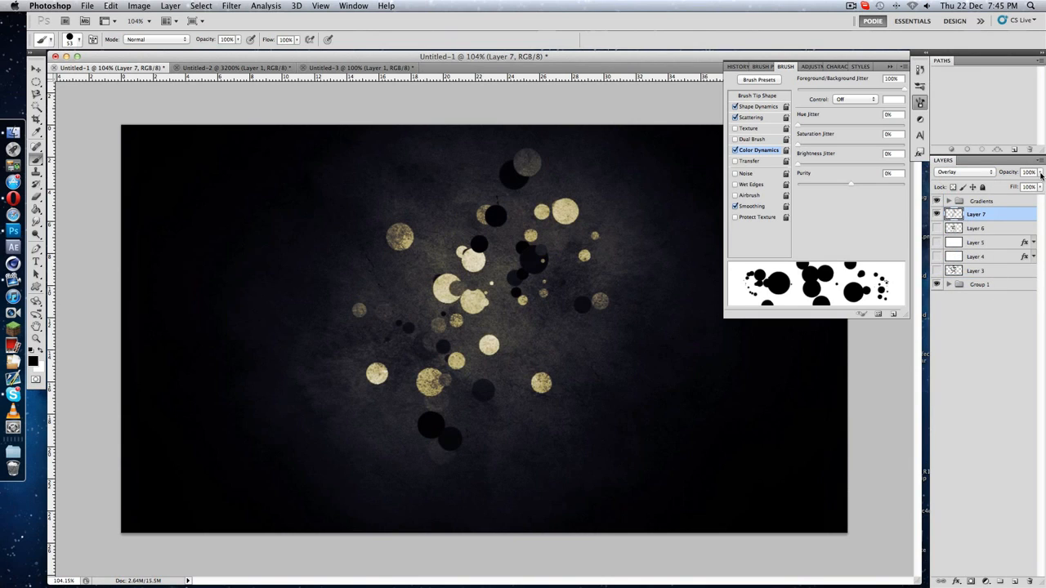
{"action": "left_click_drag", "start_coordinate": [1040, 173], "coordinate": [1001, 185]}
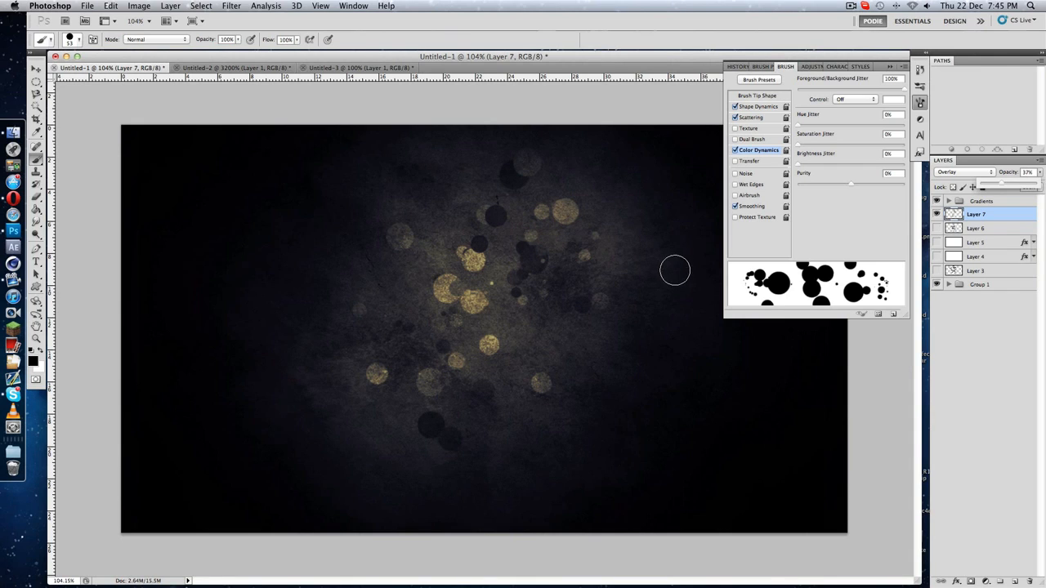
{"action": "key", "text": "Delete"}
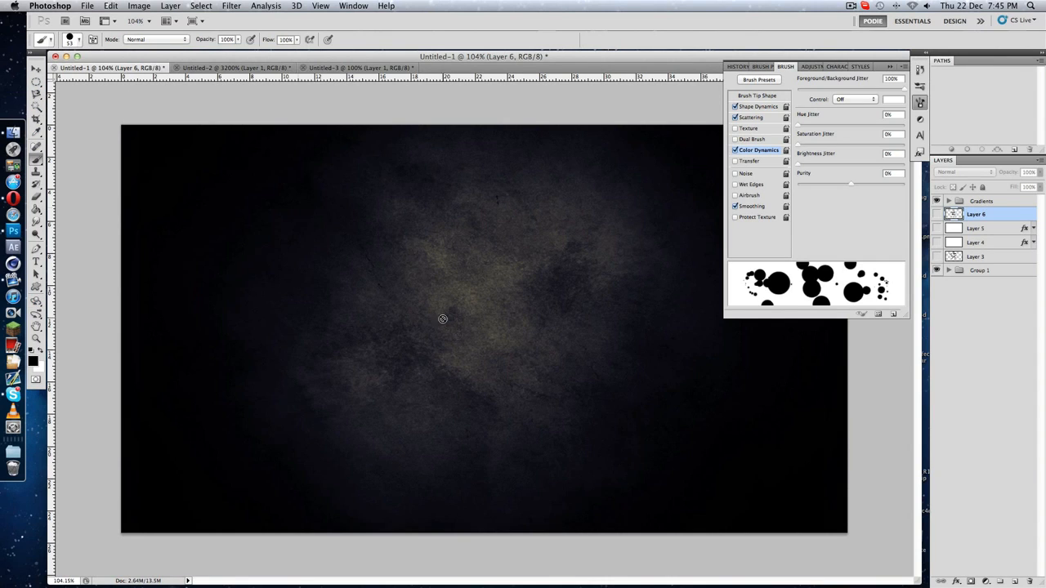
Step: Choose a soft round brush and paint a single black dot on a new layer
{"action": "left_click", "coordinate": [85, 39]}
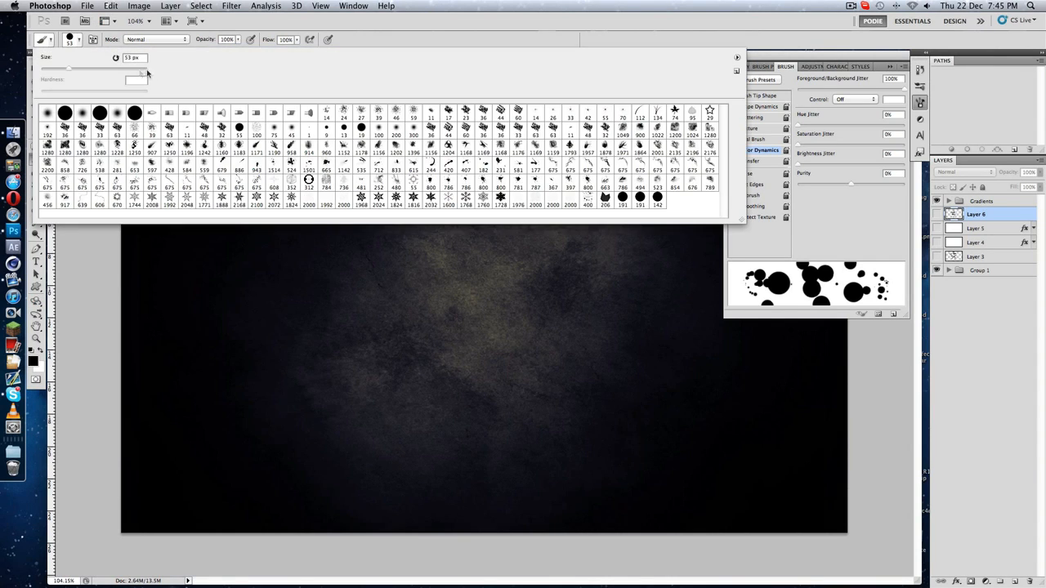
{"action": "left_click", "coordinate": [135, 113]}
{"action": "left_click", "coordinate": [971, 216]}
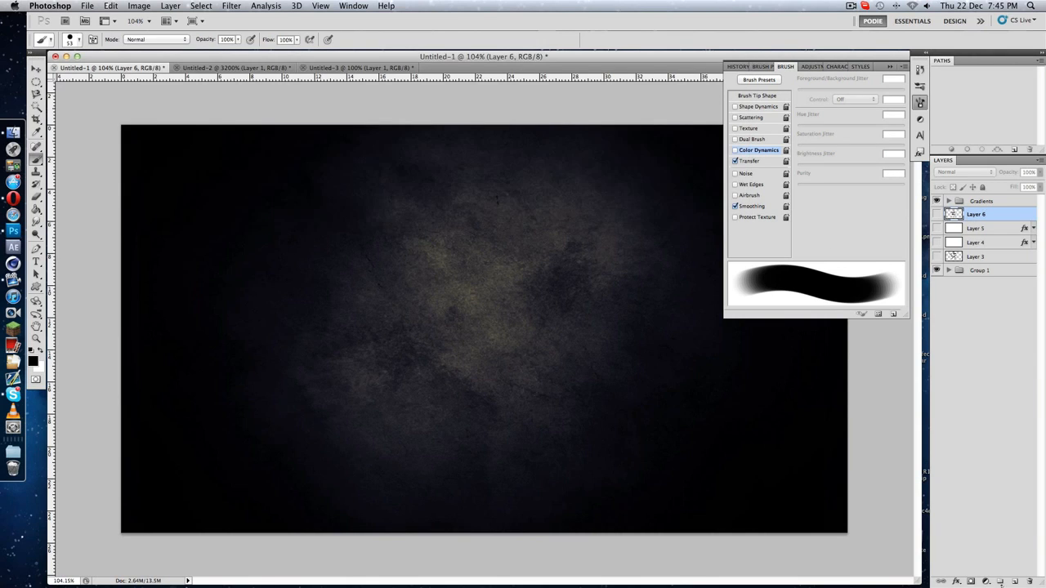
{"action": "left_click", "coordinate": [1016, 582]}
{"action": "left_click", "coordinate": [405, 292]}
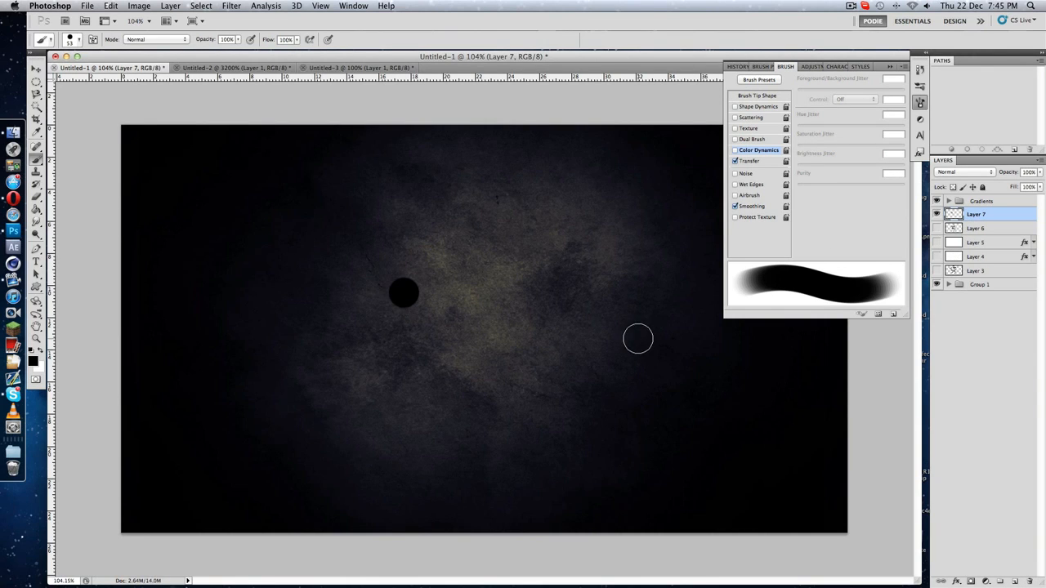
Step: Duplicate the dot layer, move the copy down-right and Free Transform it smaller
{"action": "key", "text": "super+j"}
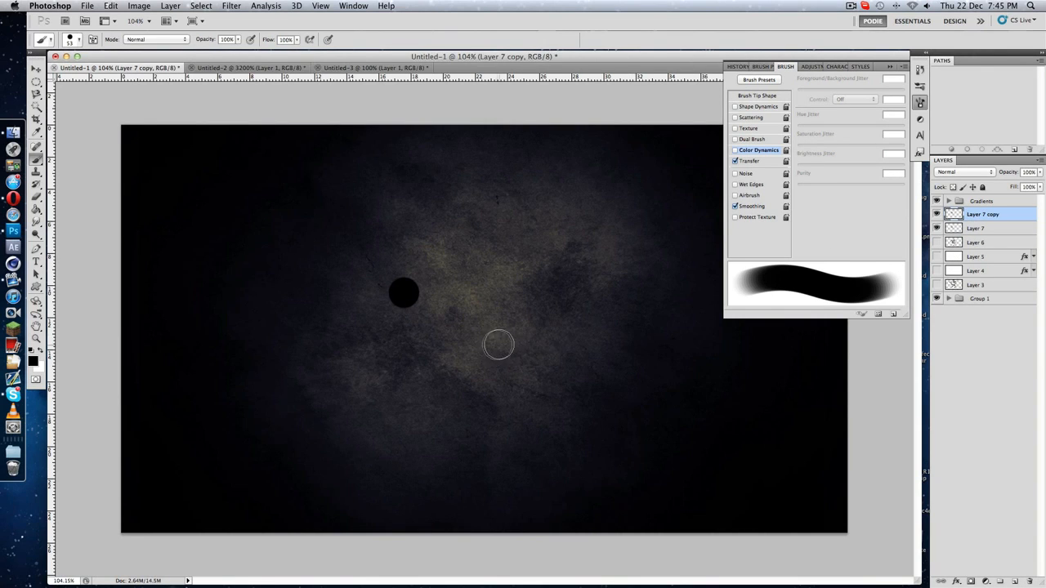
{"action": "key", "text": "v"}
{"action": "left_click_drag", "start_coordinate": [407, 296], "coordinate": [499, 328]}
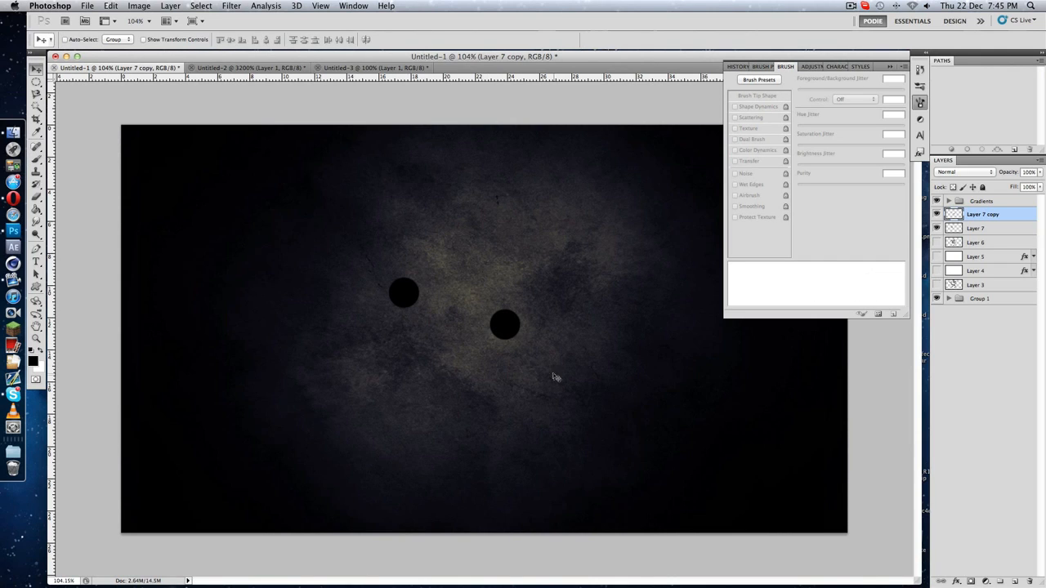
{"action": "key", "text": "m"}
{"action": "right_click", "coordinate": [523, 325]}
{"action": "left_click", "coordinate": [564, 420]}
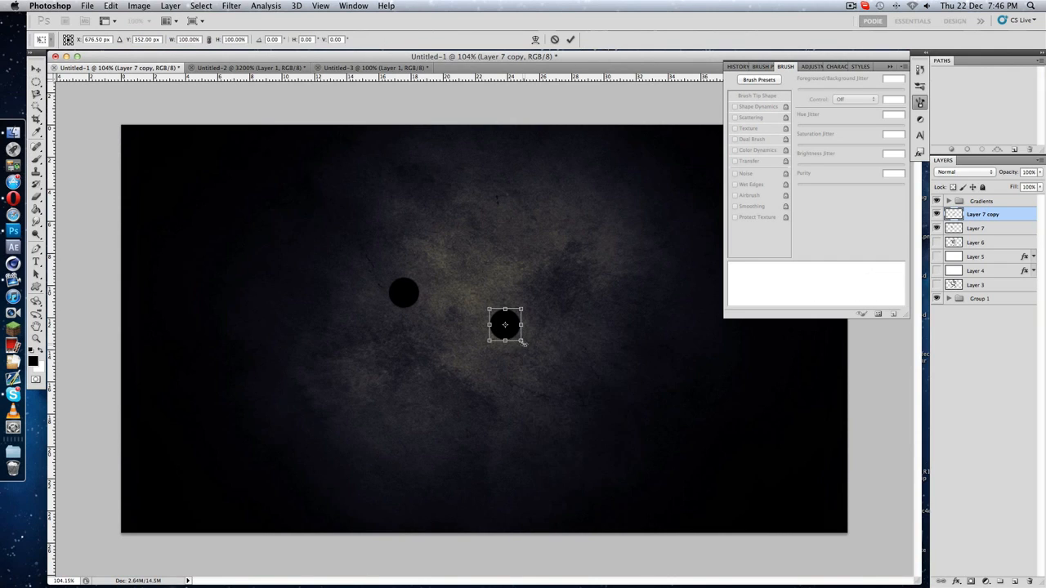
{"action": "left_click_drag", "start_coordinate": [522, 342], "coordinate": [479, 272]}
{"action": "key", "text": "Return"}
{"action": "key", "text": "v"}
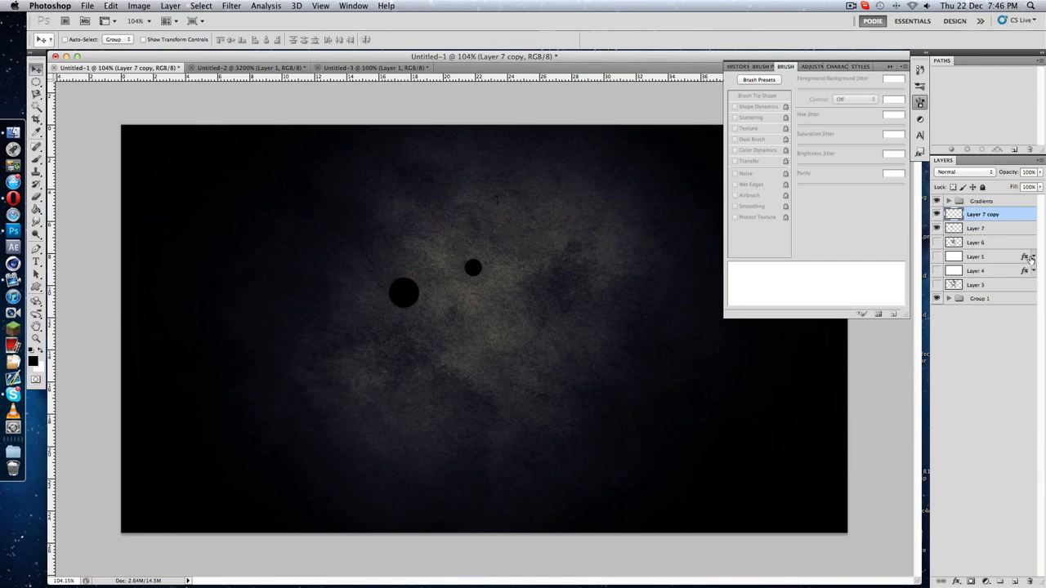
Step: Delete both test dot layers, then show and delete the black circles Layer 6
{"action": "key", "text": "BackSpace"}
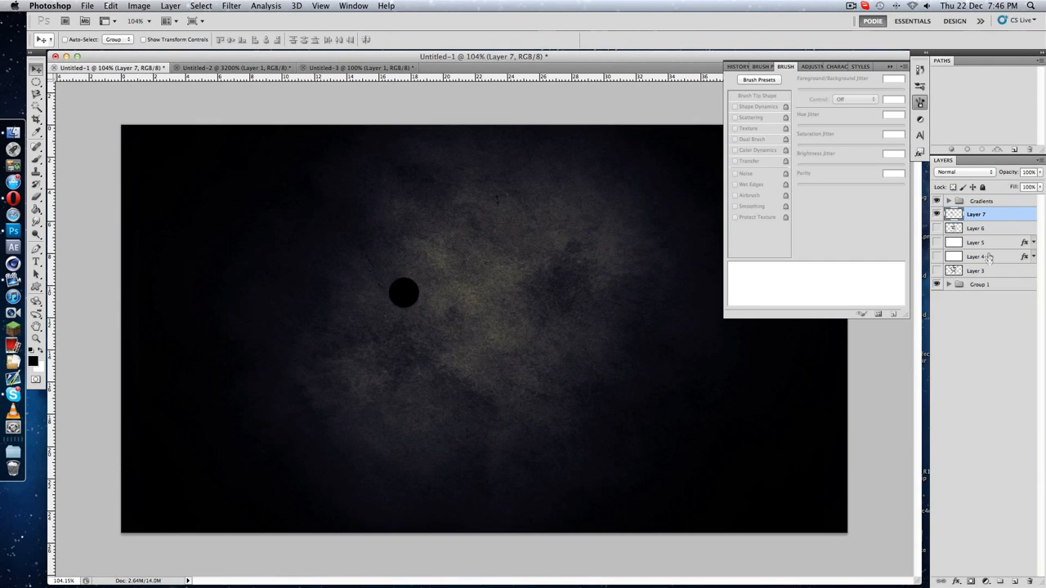
{"action": "key", "text": "BackSpace"}
{"action": "left_click", "coordinate": [937, 214]}
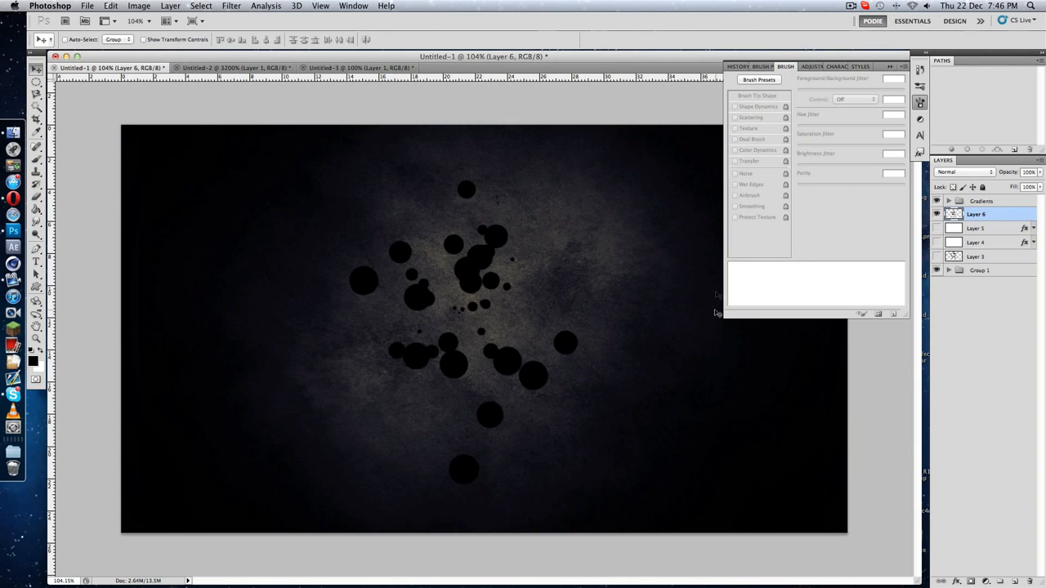
{"action": "key", "text": "BackSpace"}
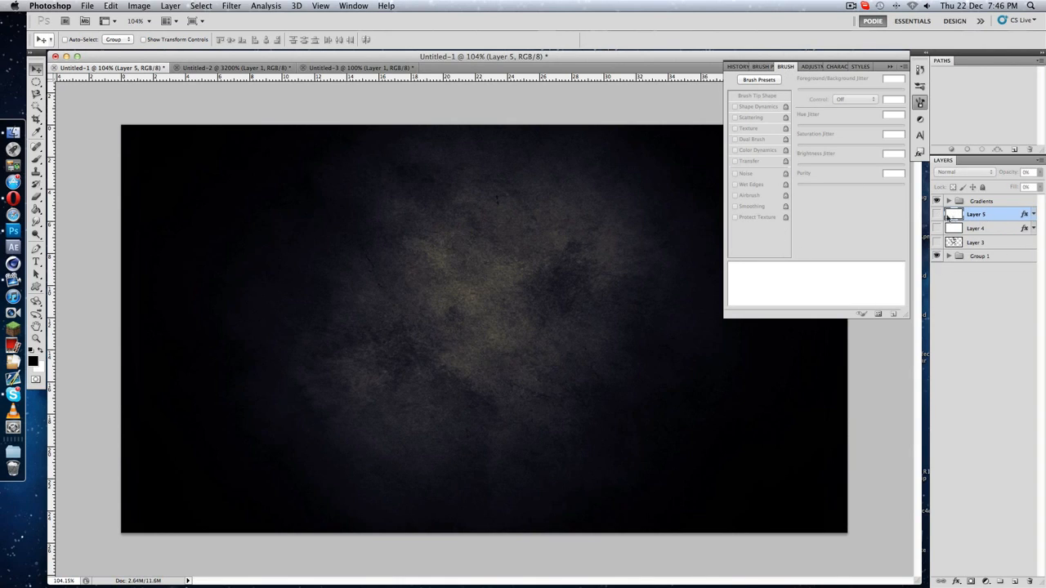
Step: Reveal the Layer 5 line texture and select a thin rectangular strip across the upper canvas
{"action": "left_click", "coordinate": [938, 214]}
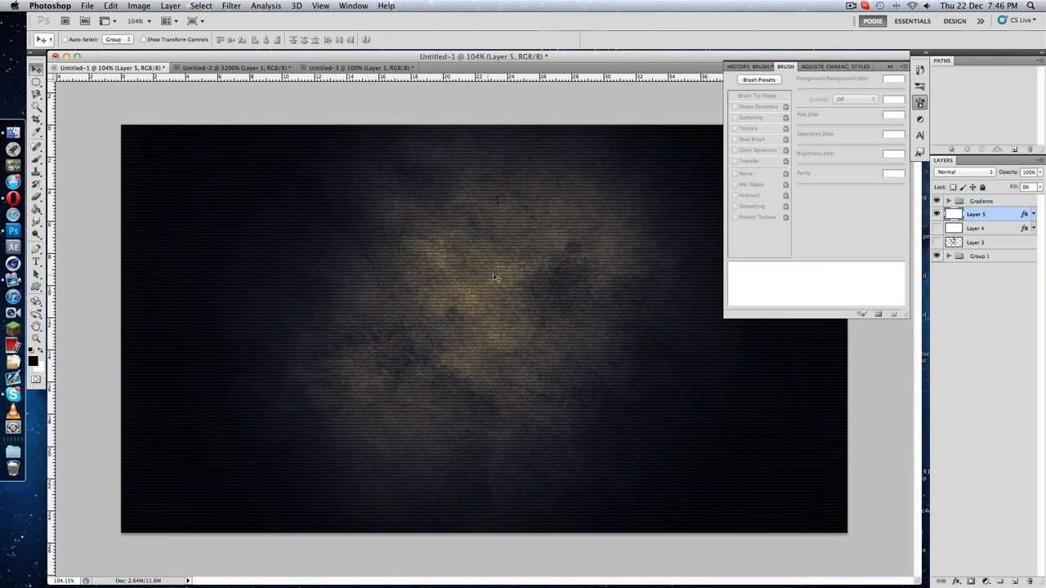
{"action": "left_click", "coordinate": [36, 82]}
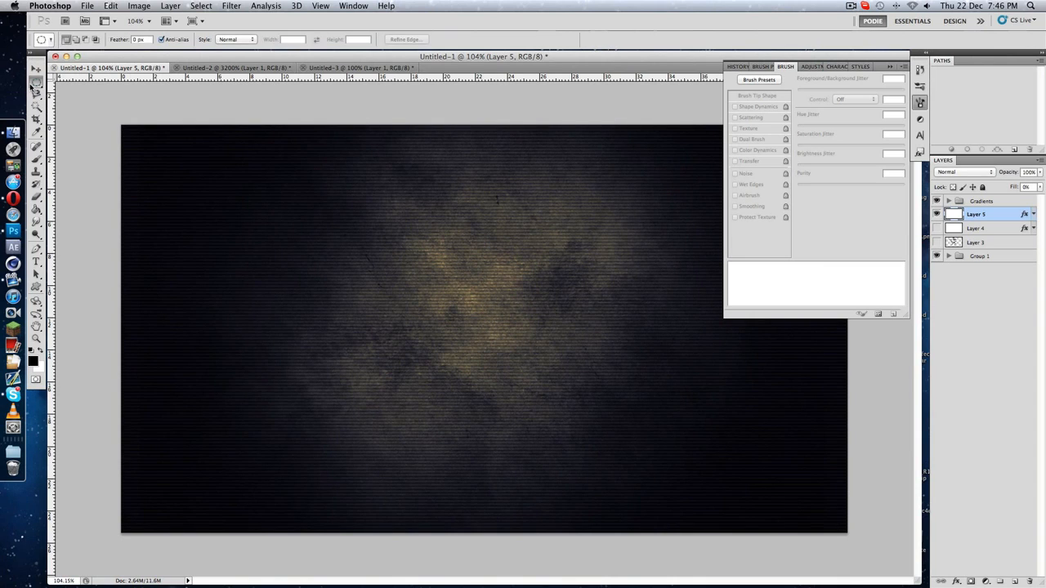
{"action": "left_click", "coordinate": [36, 81]}
{"action": "left_click", "coordinate": [78, 87]}
{"action": "left_click_drag", "start_coordinate": [123, 197], "coordinate": [683, 199]}
Step: Fill the strip with dark colour on a new Layer 6 using the Paint Bucket, then deselect
{"action": "left_click", "coordinate": [1014, 581]}
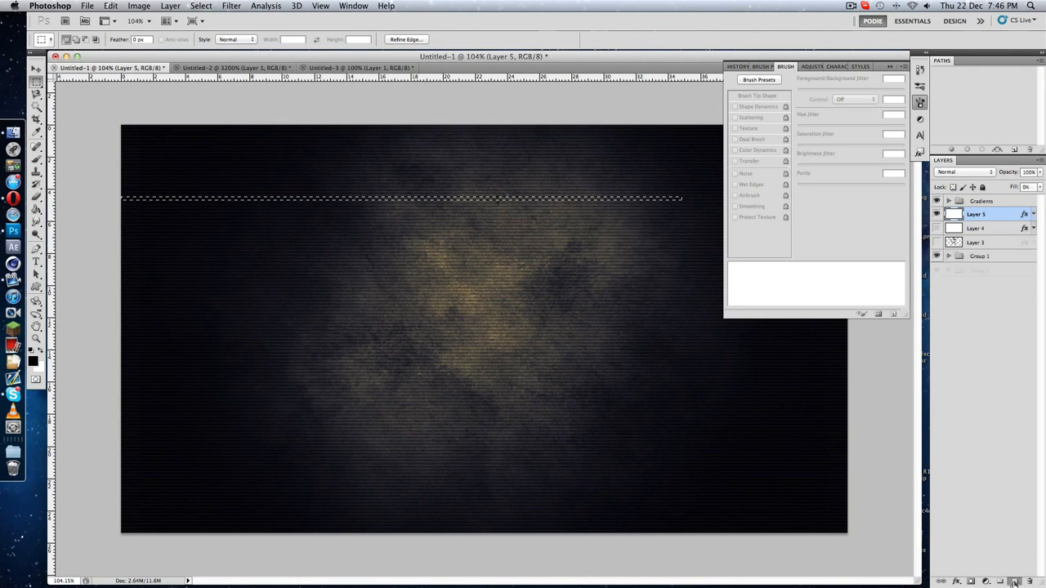
{"action": "left_click", "coordinate": [36, 210]}
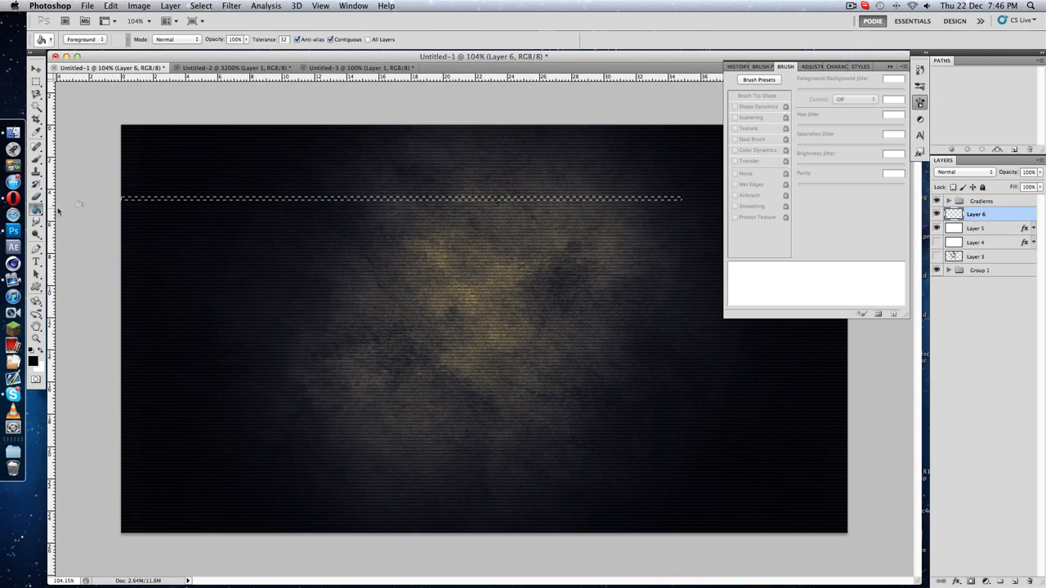
{"action": "left_click", "coordinate": [147, 197]}
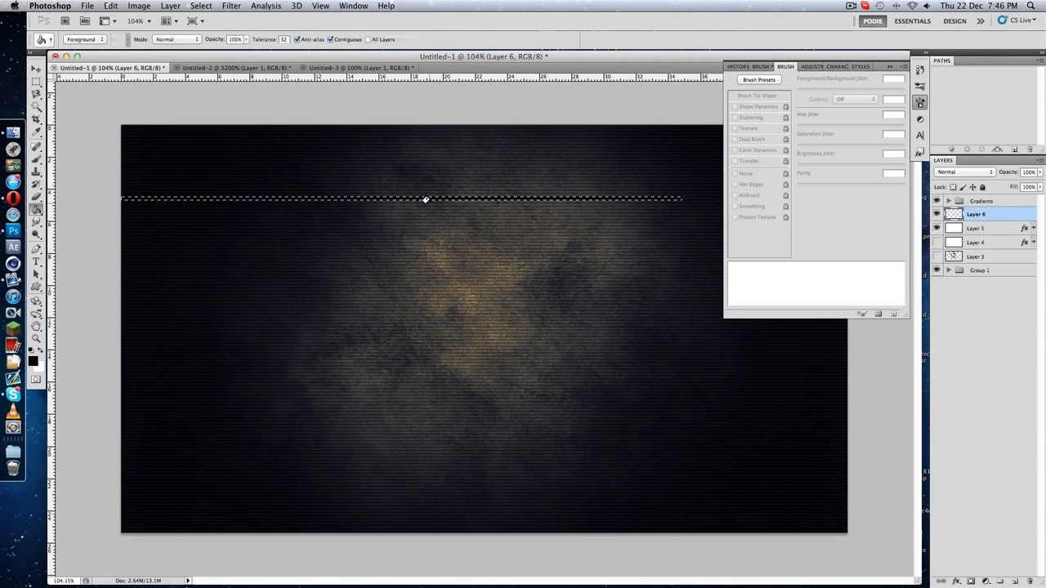
{"action": "key", "text": "super+d"}
{"action": "key", "text": "m"}
Step: Duplicate the dark bar layer and nudge the copy down a few pixels
{"action": "key", "text": "super+j"}
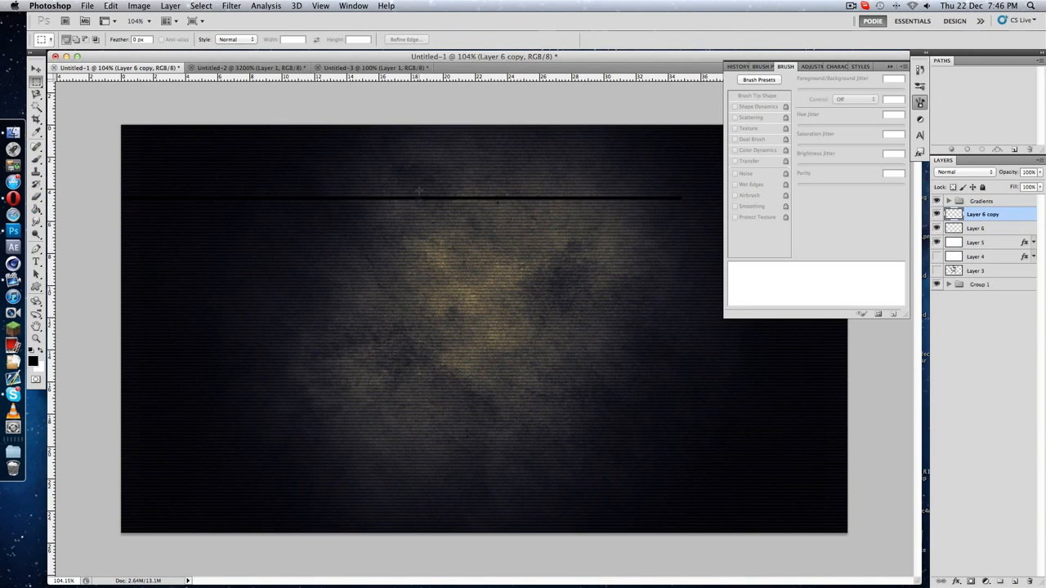
{"action": "key", "text": "v"}
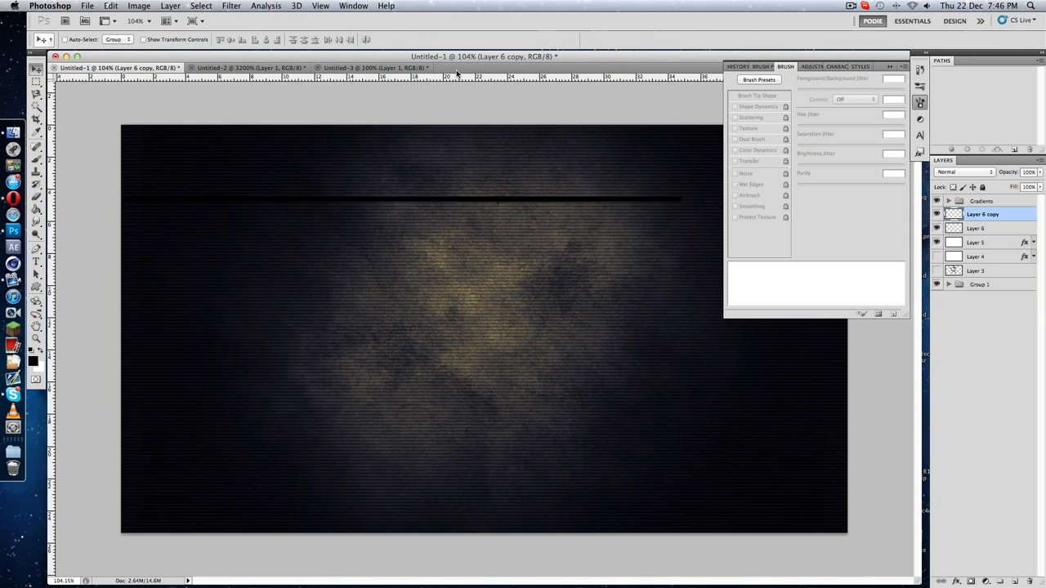
{"action": "key", "text": "Down"}
{"action": "key", "text": "Down"}
{"action": "key", "text": "Down"}
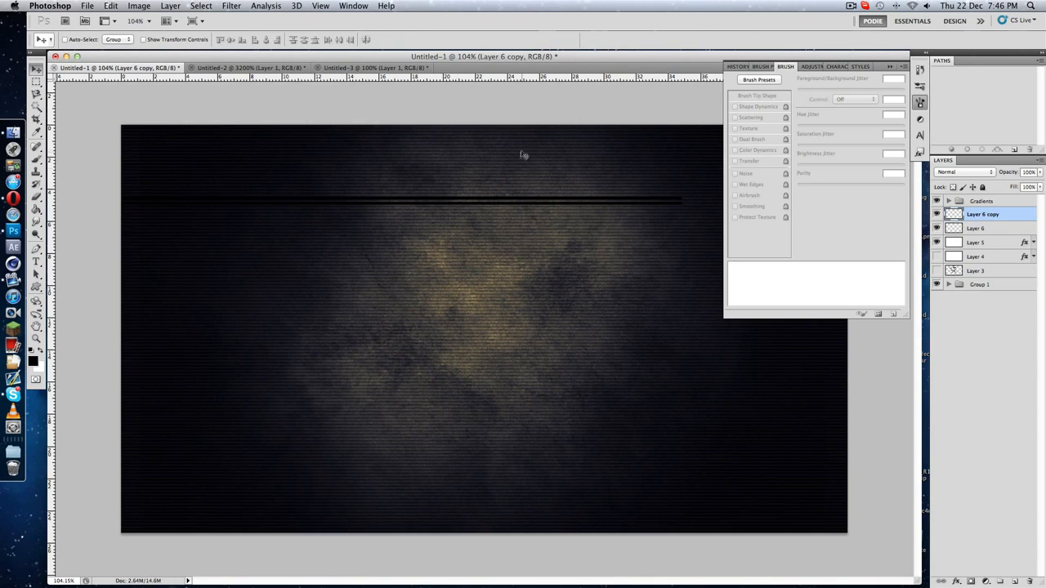